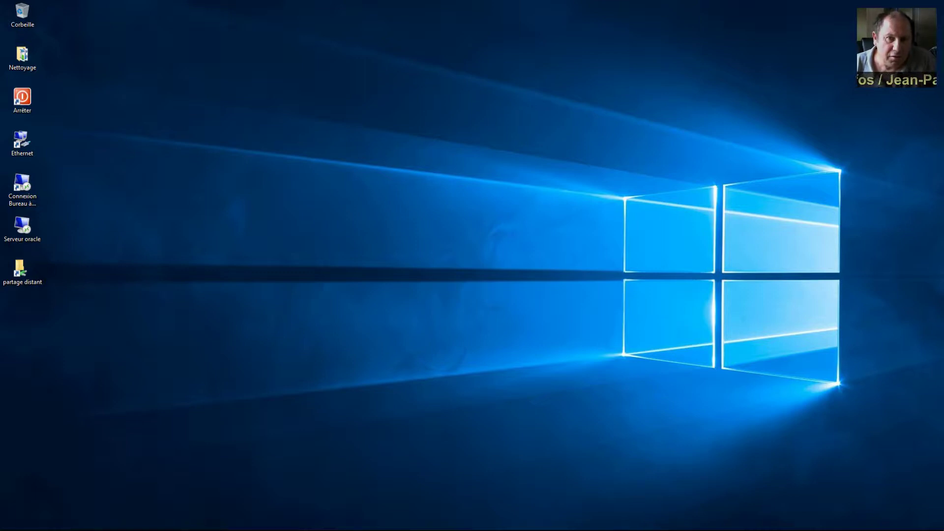
Step: Open the 'Serveur oracle' remote session, enlarge and reposition its window, and open the shared network folder
{"action": "double_click", "coordinate": [23, 223]}
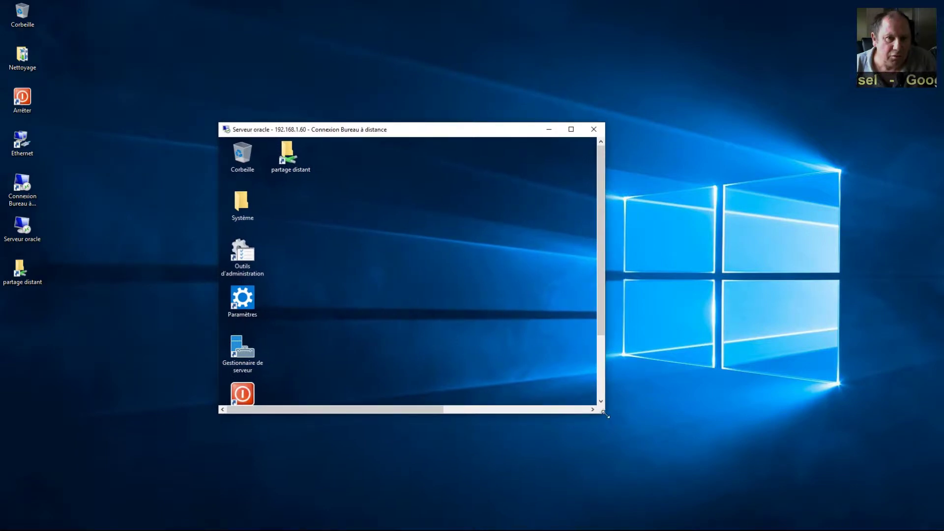
{"action": "left_click_drag", "start_coordinate": [605, 415], "coordinate": [834, 497]}
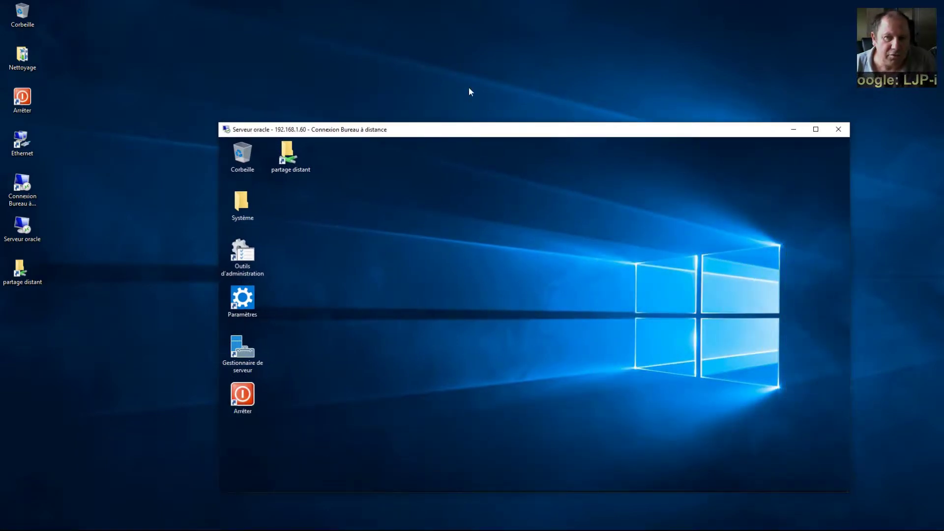
{"action": "left_click_drag", "start_coordinate": [491, 132], "coordinate": [537, 69]}
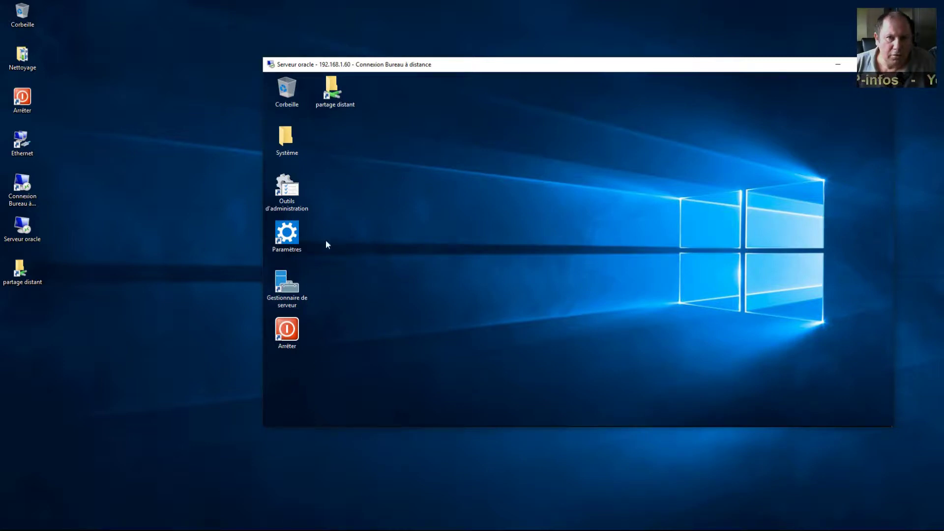
{"action": "double_click", "coordinate": [333, 93]}
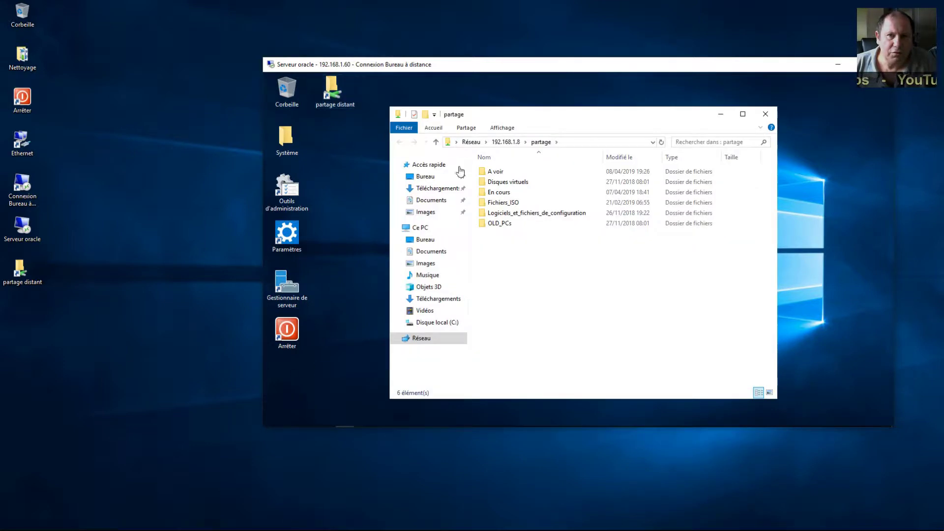
Step: Run the setup program from En cours\database and allow it past the security warning
{"action": "left_click", "coordinate": [501, 193]}
{"action": "double_click", "coordinate": [503, 195]}
{"action": "left_click", "coordinate": [492, 182]}
{"action": "double_click", "coordinate": [491, 183]}
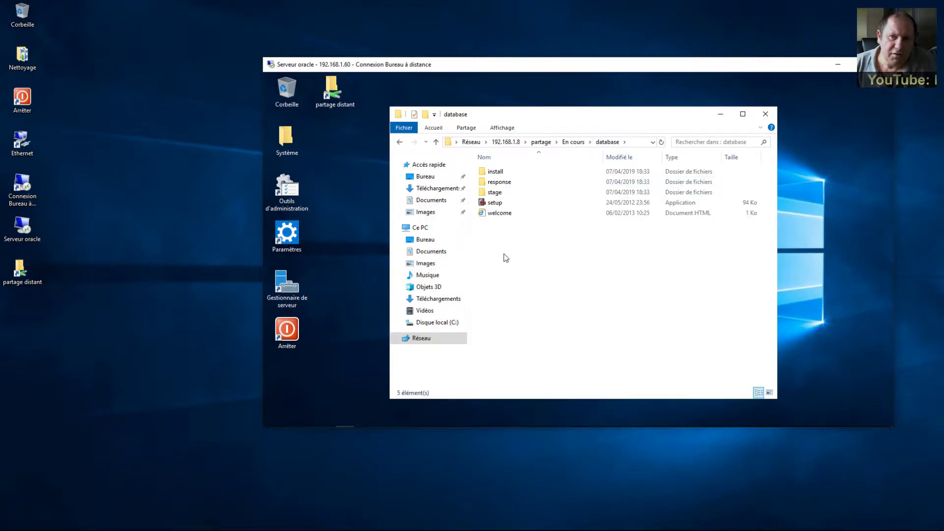
{"action": "left_click", "coordinate": [491, 203]}
{"action": "double_click", "coordinate": [490, 203]}
{"action": "left_click", "coordinate": [630, 236]}
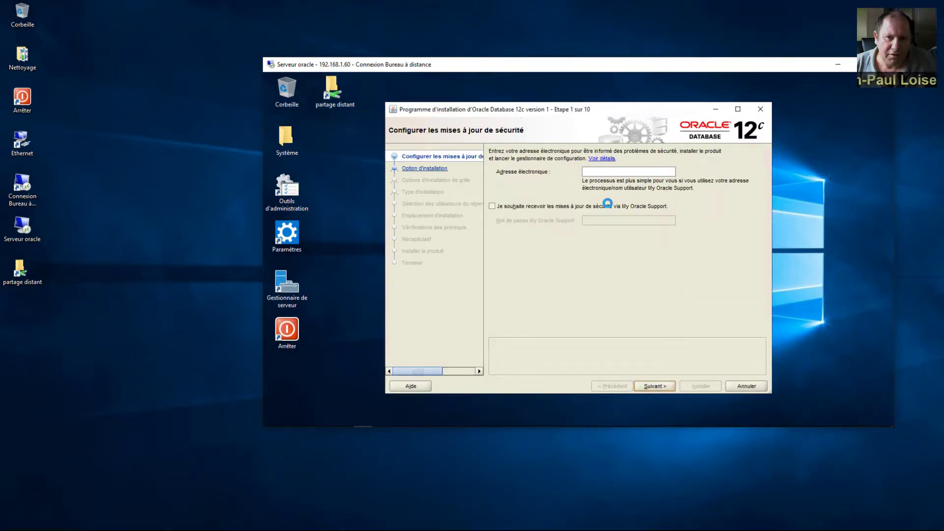
Step: Skip security updates and choose a server-class system with a standard installation
{"action": "key", "text": "Return"}
{"action": "key", "text": "Return"}
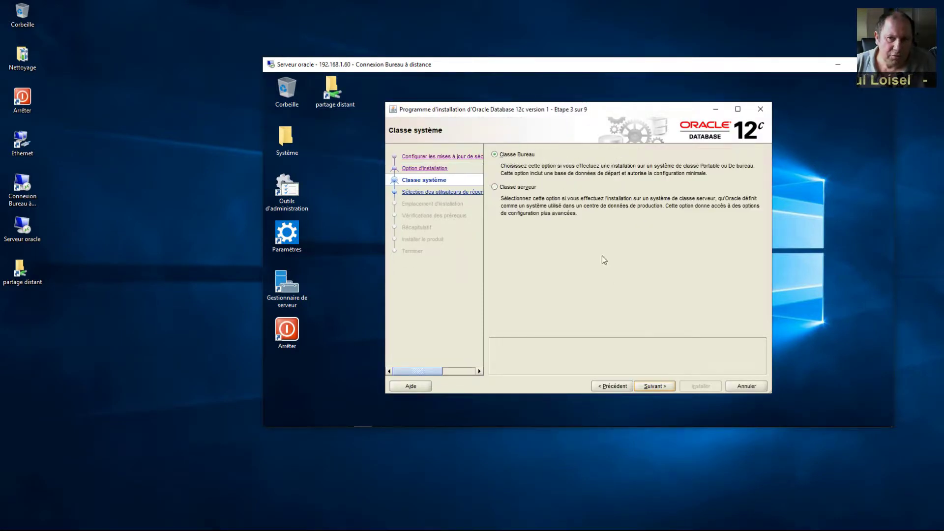
{"action": "left_click", "coordinate": [494, 188]}
{"action": "key", "text": "Return"}
{"action": "left_click", "coordinate": [667, 388]}
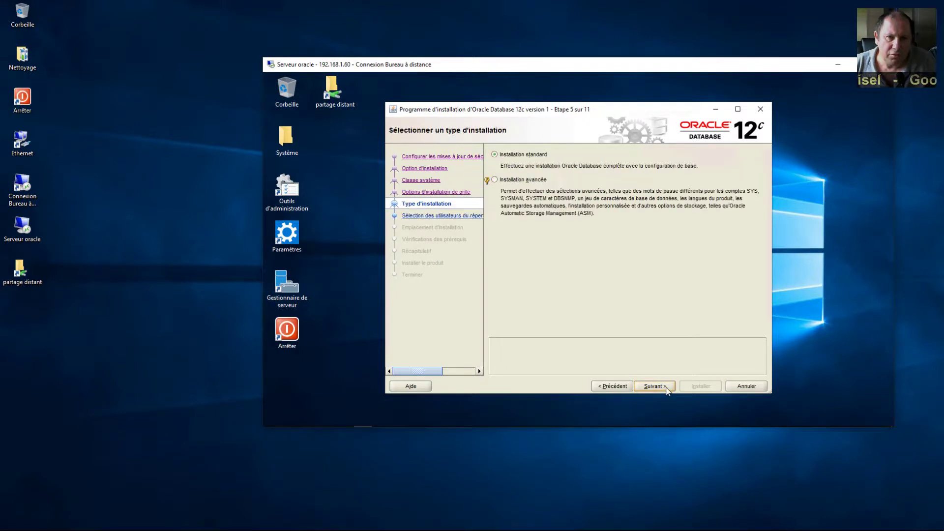
{"action": "left_click", "coordinate": [667, 388]}
Step: Create a new Windows user for the Oracle home, entering and confirming its password
{"action": "left_click", "coordinate": [586, 252]}
{"action": "type", "text": "utilisateur"}
{"action": "key", "text": "Tab"}
{"action": "type", "text": "oracle"}
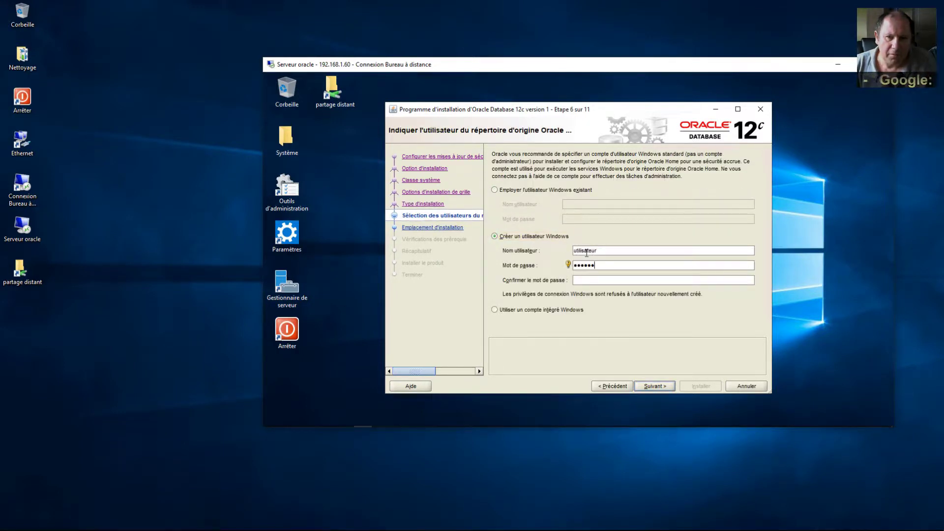
{"action": "key", "text": "Tab"}
{"action": "type", "text": "oracle"}
{"action": "key", "text": "Return"}
Step: Set the database administrator password, accept the weak-password warning, and start the installation
{"action": "left_click", "coordinate": [609, 266]}
{"action": "type", "text": "o"}
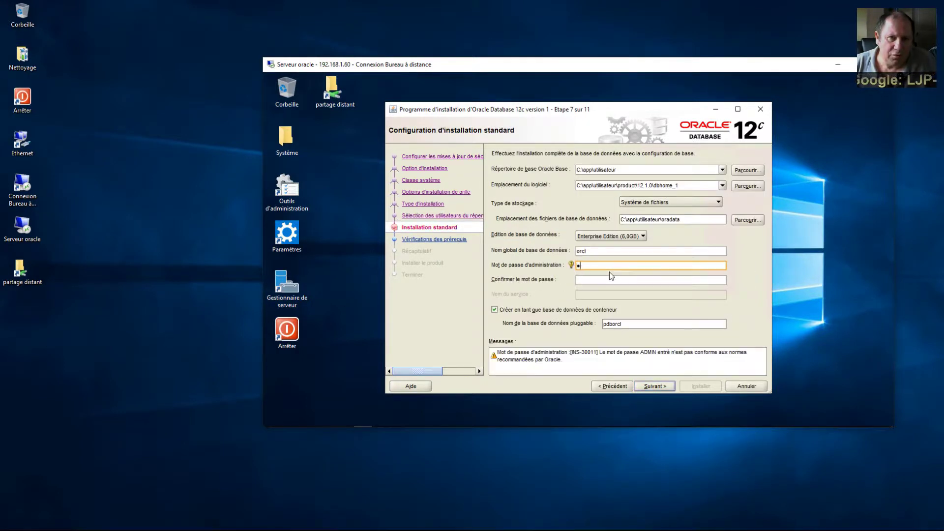
{"action": "type", "text": "racle"}
{"action": "key", "text": "Tab"}
{"action": "type", "text": "oracle"}
{"action": "key", "text": "Return"}
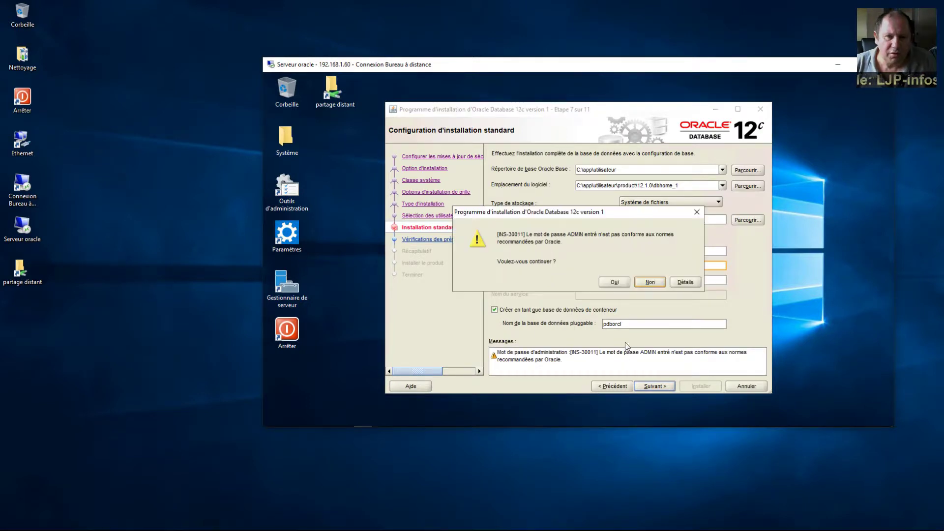
{"action": "left_click", "coordinate": [614, 281]}
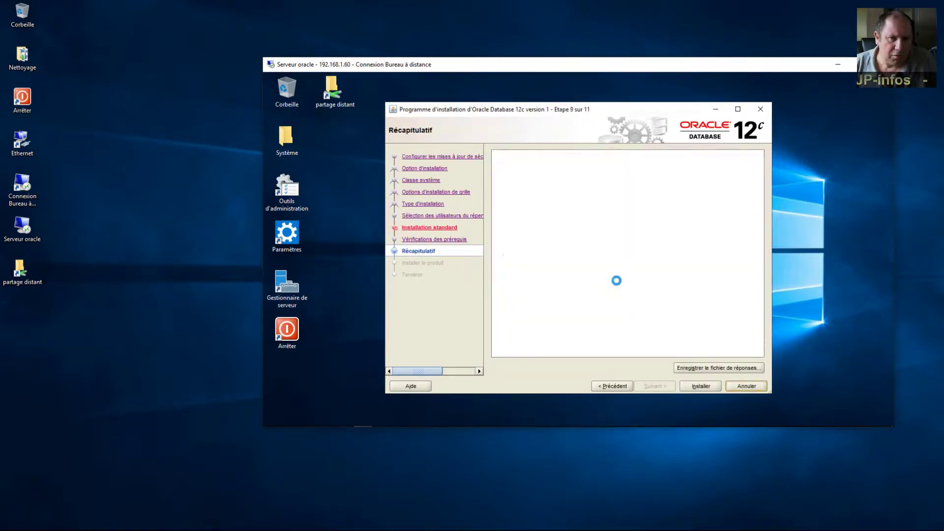
{"action": "scroll", "coordinate": [743, 344], "scroll_direction": "down", "scroll_amount": 1}
{"action": "left_click", "coordinate": [709, 386]}
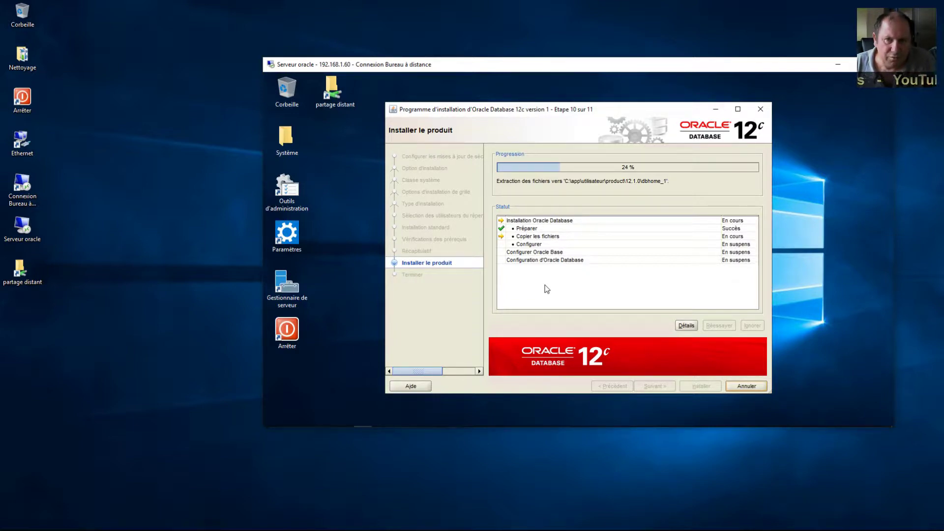
Step: Open the local shared folder and go into its En cours folder
{"action": "left_click_drag", "start_coordinate": [645, 63], "coordinate": [668, 24]}
{"action": "right_click", "coordinate": [682, 3]}
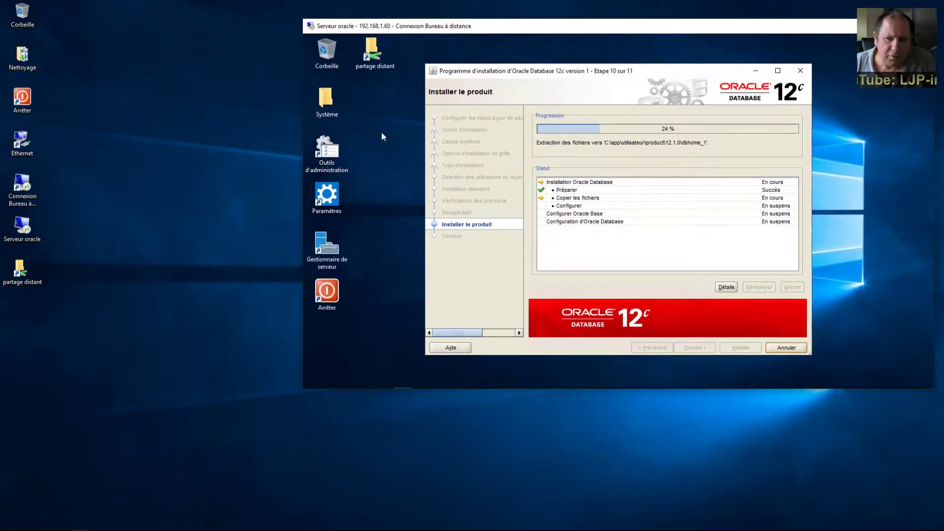
{"action": "left_click", "coordinate": [23, 270]}
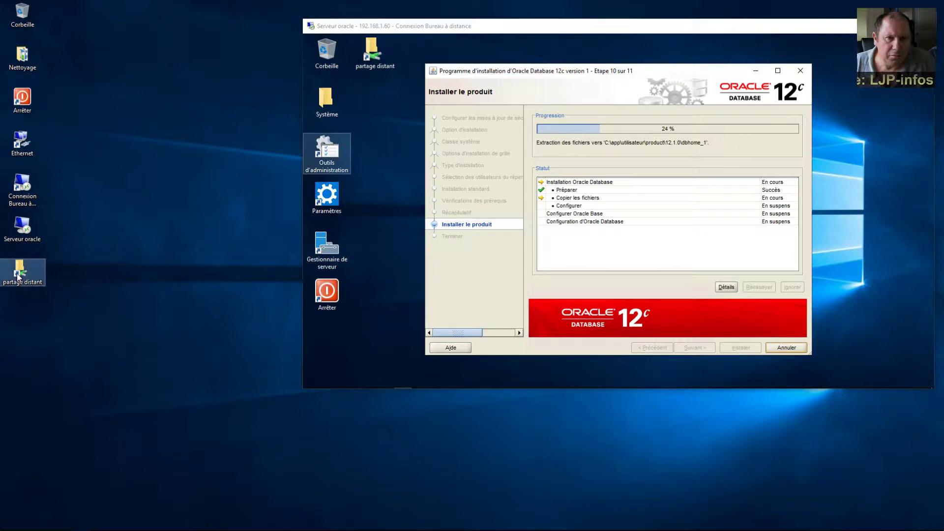
{"action": "double_click", "coordinate": [22, 271]}
{"action": "double_click", "coordinate": [216, 295]}
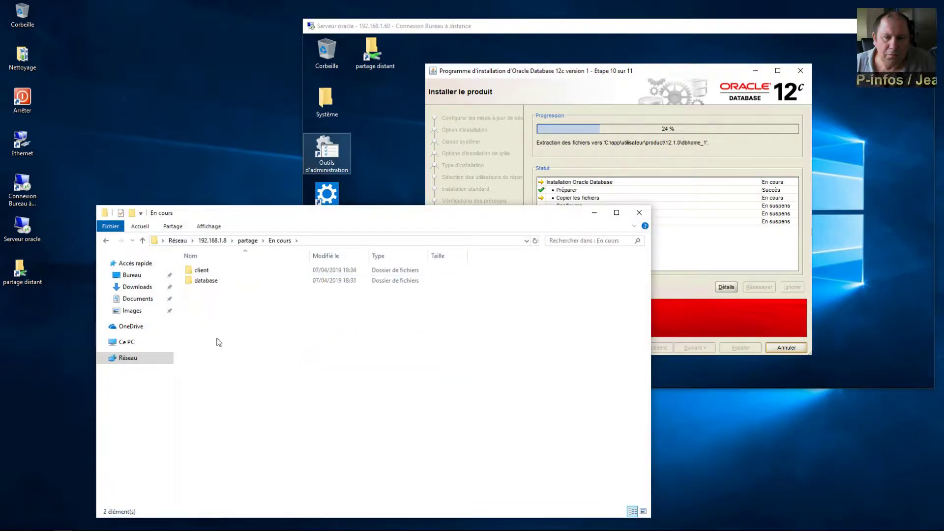
Step: Check the database folder's properties, showing its 2,70 Go size
{"action": "left_click", "coordinate": [207, 281]}
{"action": "right_click", "coordinate": [208, 282]}
{"action": "left_click", "coordinate": [231, 445]}
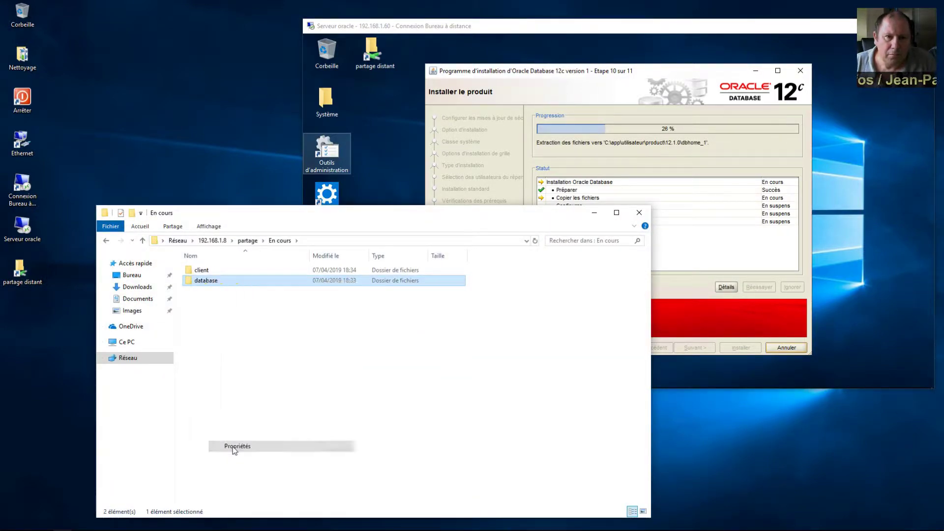
{"action": "left_click_drag", "start_coordinate": [308, 289], "coordinate": [600, 282]}
{"action": "left_click", "coordinate": [544, 297]}
{"action": "left_click", "coordinate": [519, 298]}
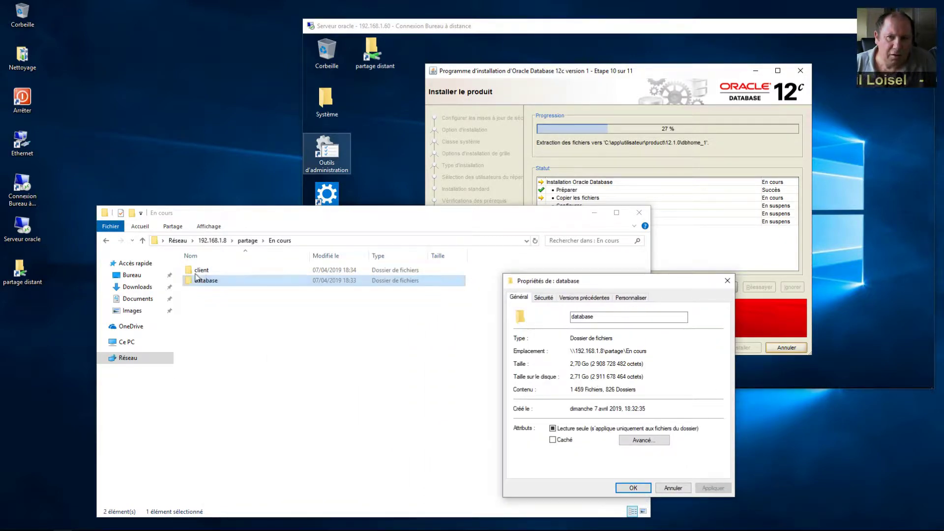
Step: Check the client folder's 897 Mo size in its properties, then close both properties dialogs
{"action": "left_click", "coordinate": [198, 274]}
{"action": "double_click", "coordinate": [198, 274]}
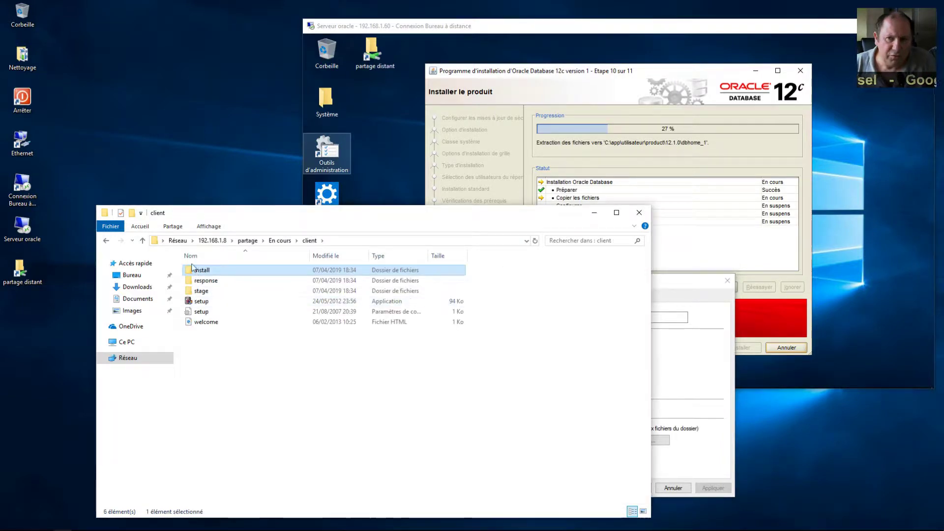
{"action": "left_click", "coordinate": [279, 241]}
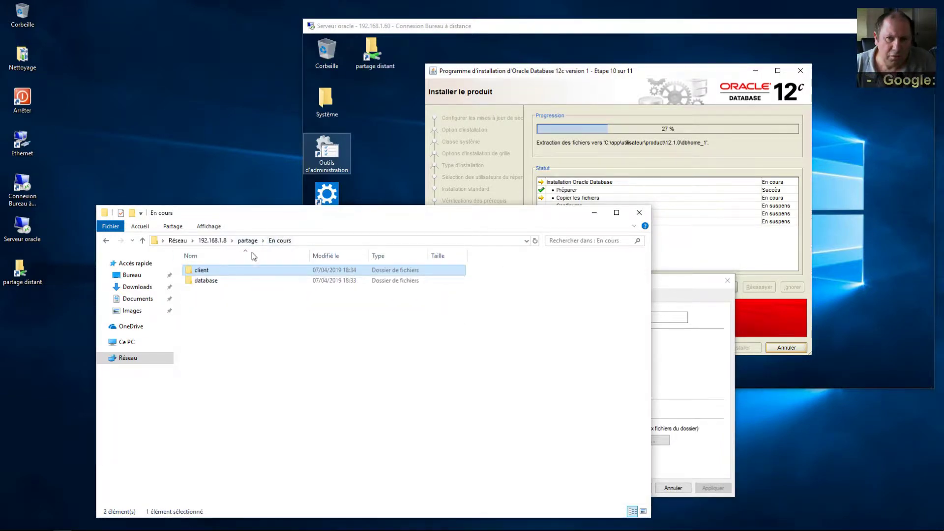
{"action": "right_click", "coordinate": [201, 275]}
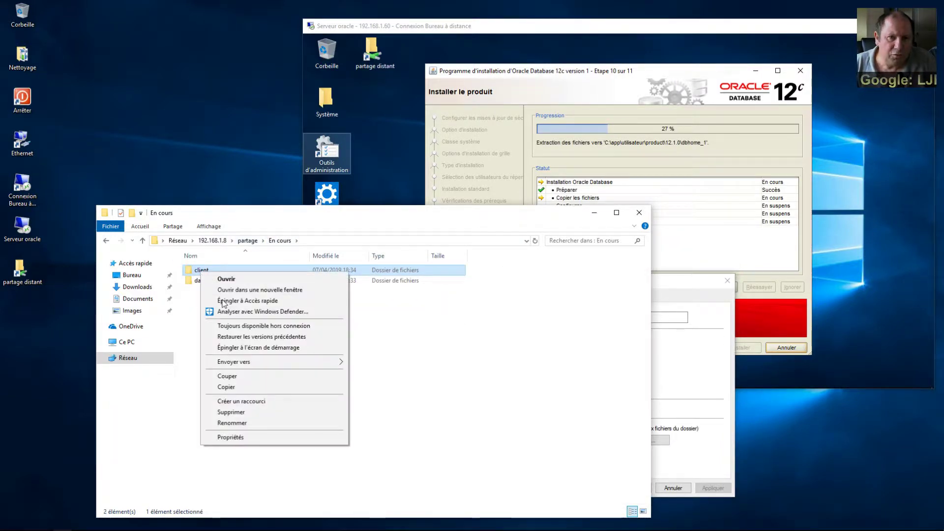
{"action": "left_click", "coordinate": [230, 437]}
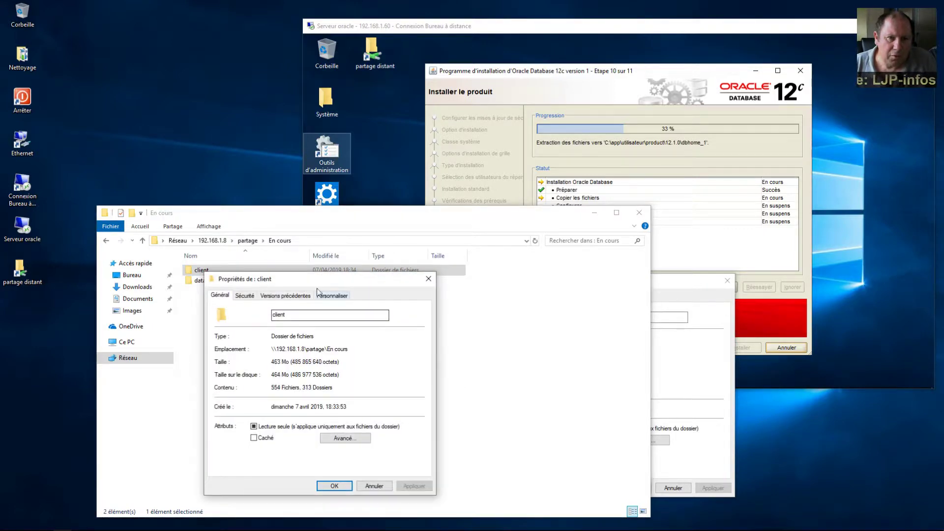
{"action": "left_click_drag", "start_coordinate": [298, 282], "coordinate": [355, 283]}
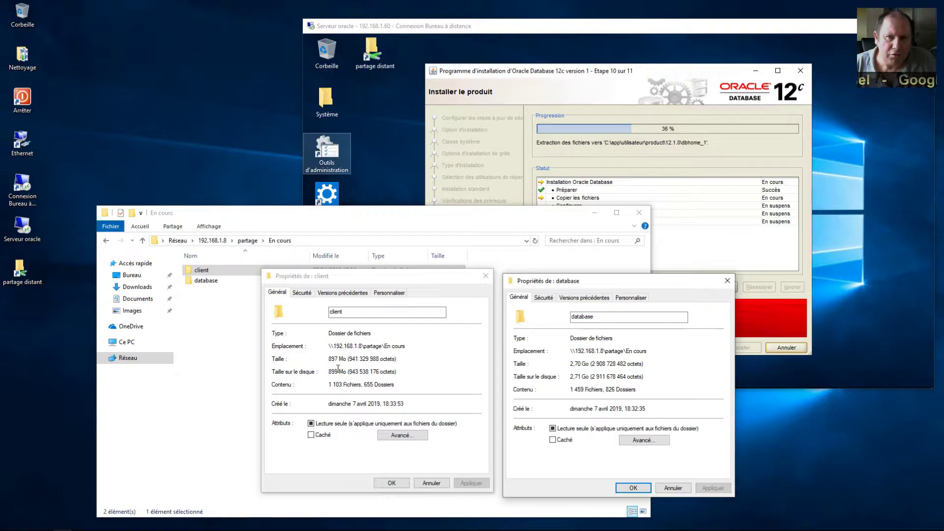
{"action": "double_click", "coordinate": [334, 371]}
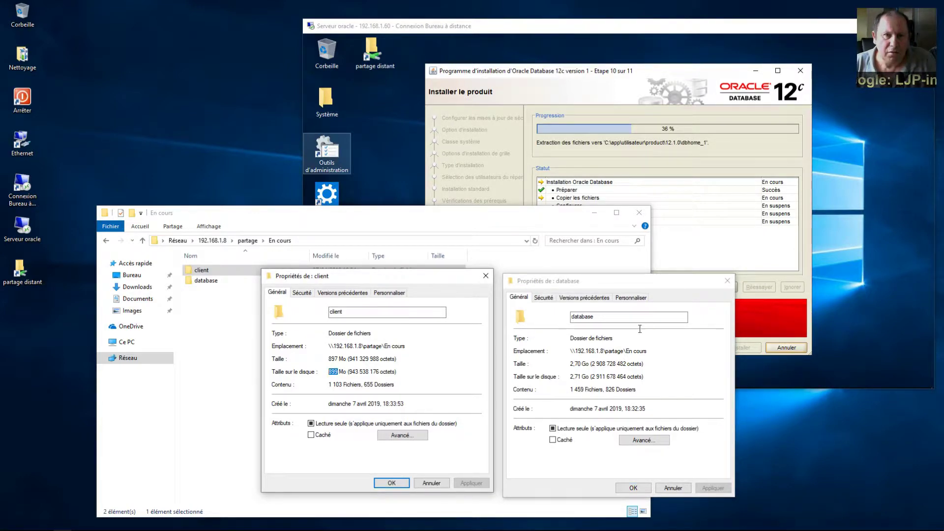
{"action": "left_click", "coordinate": [727, 281]}
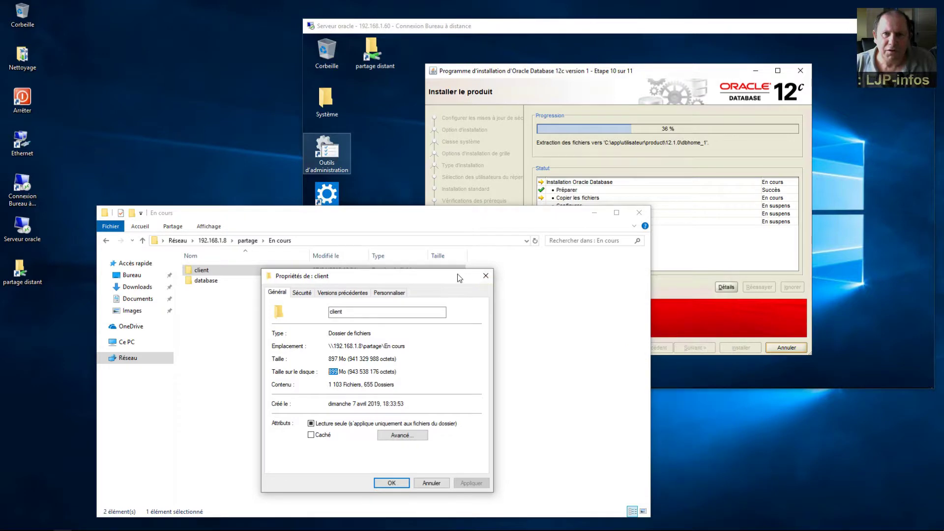
{"action": "left_click", "coordinate": [486, 275]}
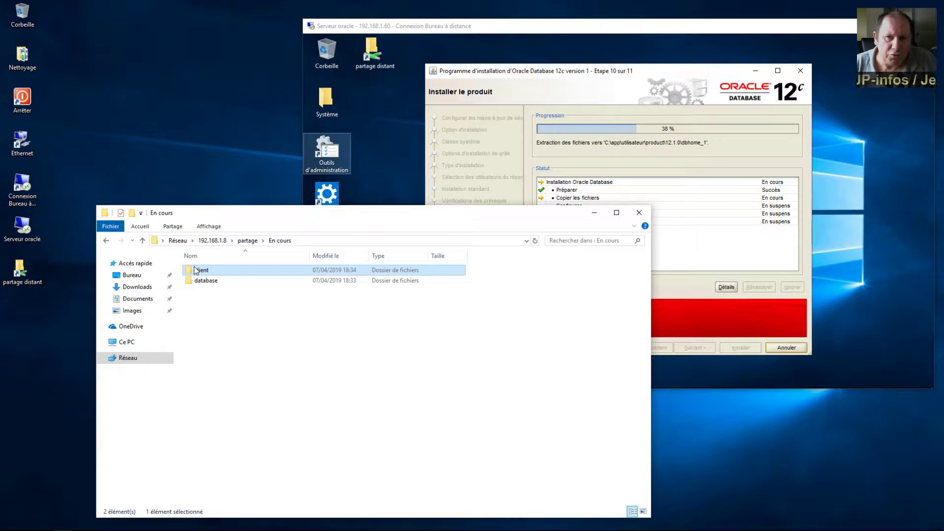
Step: Run the client folder's setup program, approve the UAC prompt, and close Explorer
{"action": "double_click", "coordinate": [195, 270]}
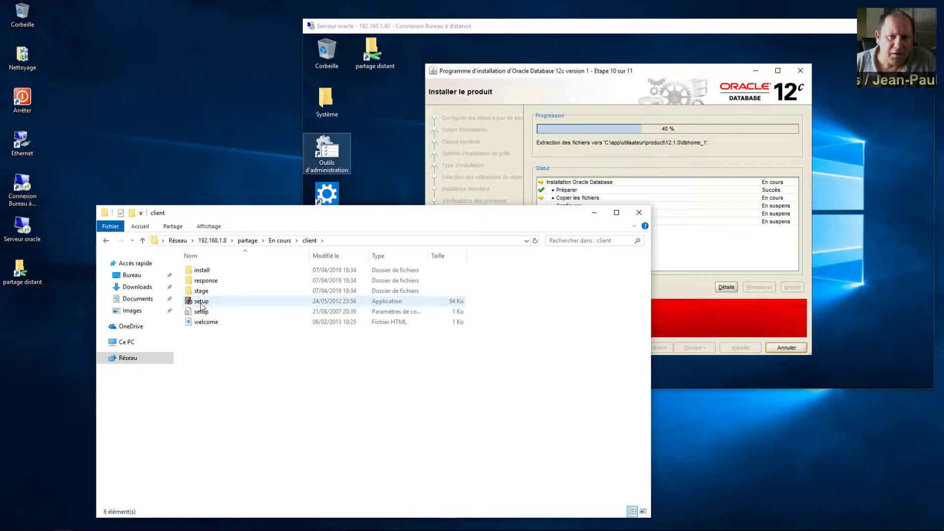
{"action": "double_click", "coordinate": [201, 301]}
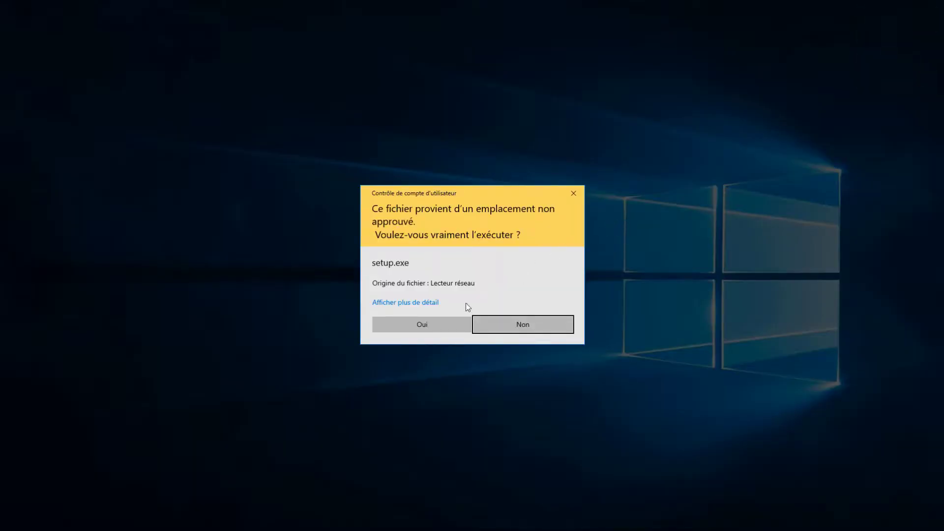
{"action": "left_click", "coordinate": [444, 319]}
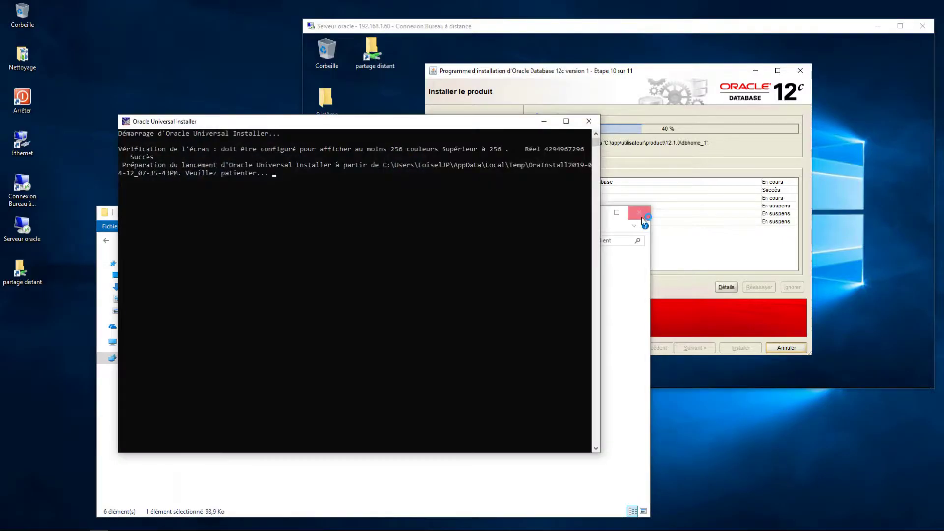
{"action": "left_click", "coordinate": [641, 214]}
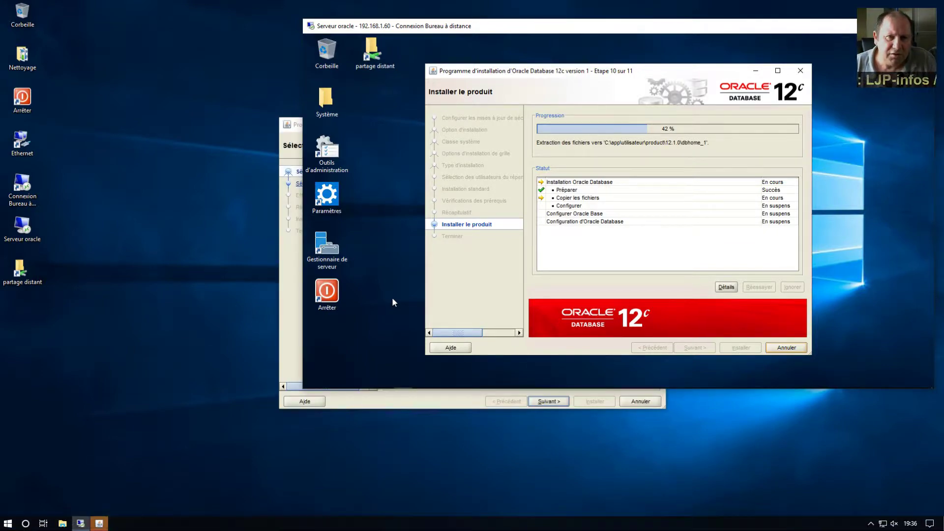
Step: Choose the Administrateur installation type in the Oracle client installer
{"action": "left_click", "coordinate": [284, 340]}
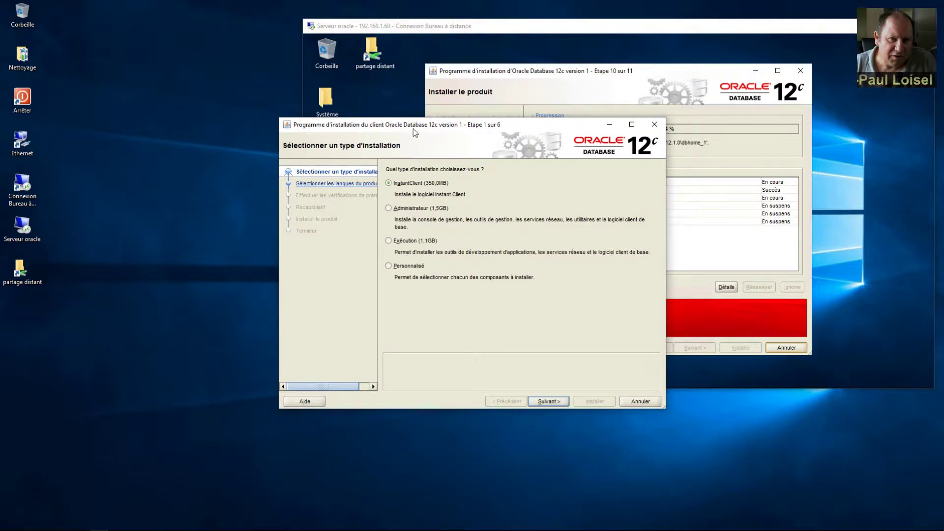
{"action": "left_click_drag", "start_coordinate": [413, 131], "coordinate": [305, 173]}
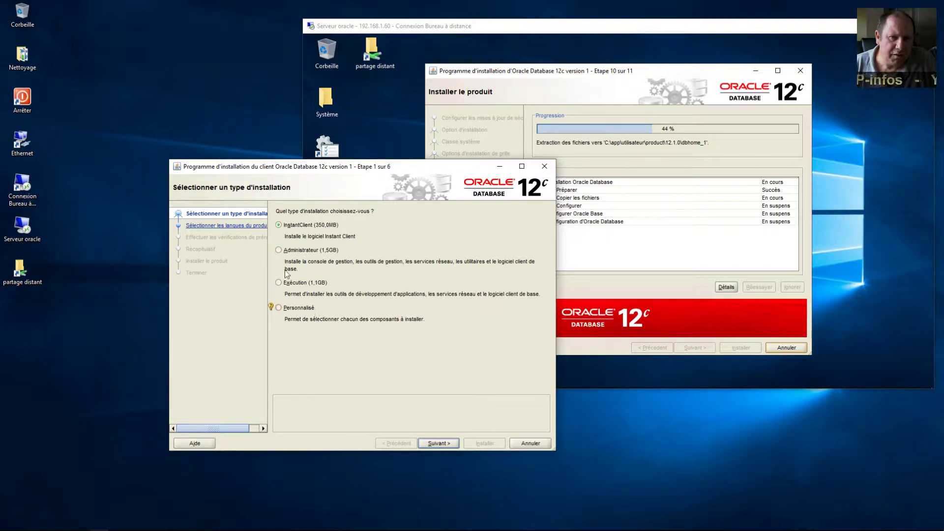
{"action": "left_click", "coordinate": [284, 251]}
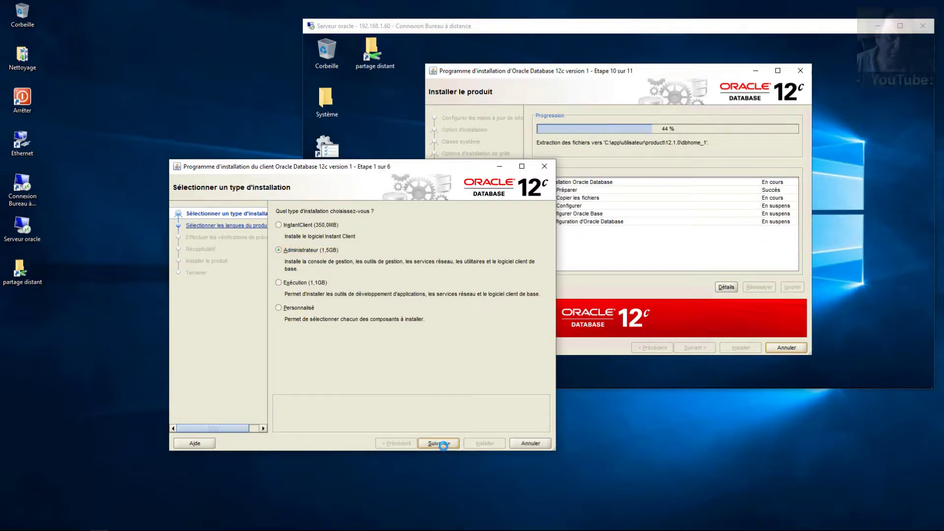
{"action": "left_click", "coordinate": [443, 443]}
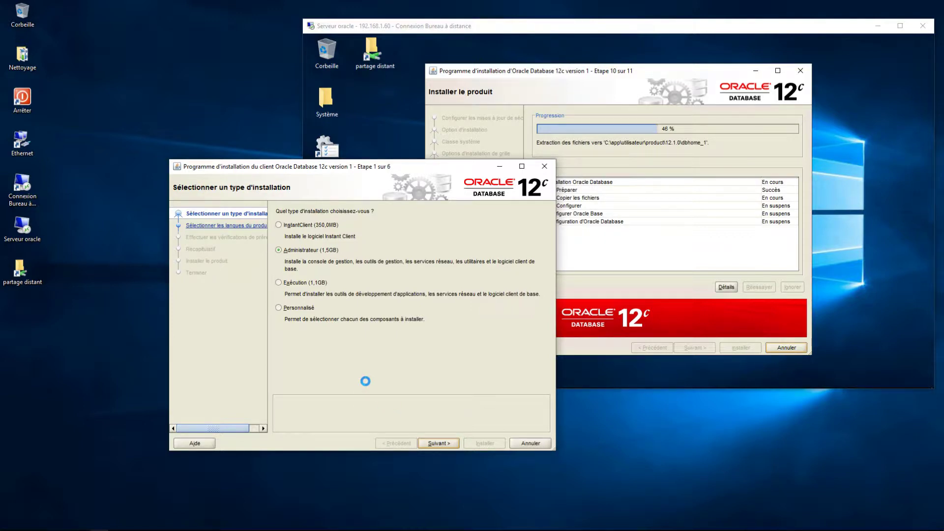
Step: Reorder the product languages so Français comes before Anglais, then advance to Oracle Home user
{"action": "key", "text": "Return"}
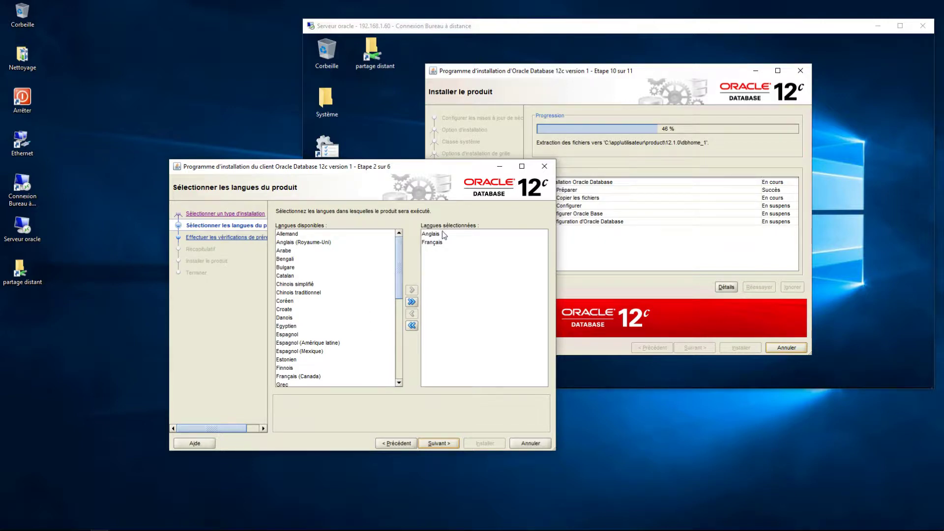
{"action": "left_click", "coordinate": [432, 243]}
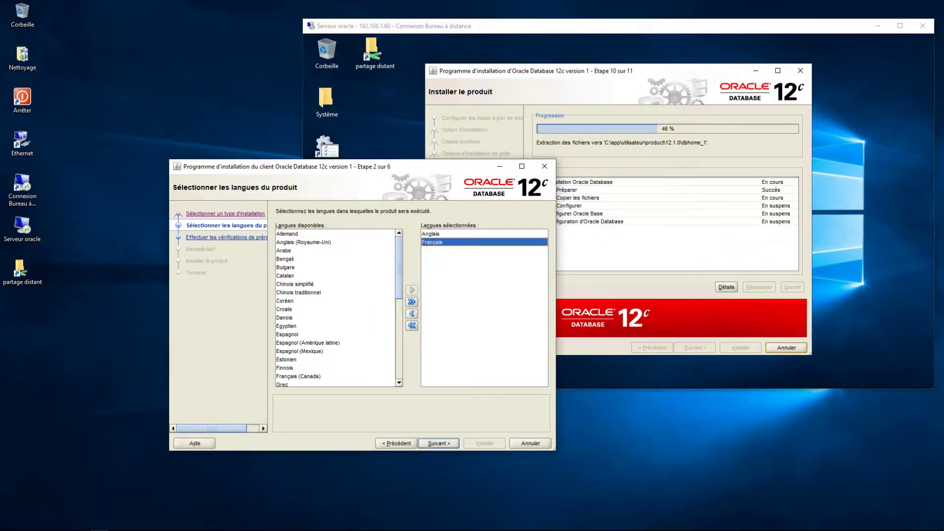
{"action": "left_click", "coordinate": [431, 235]}
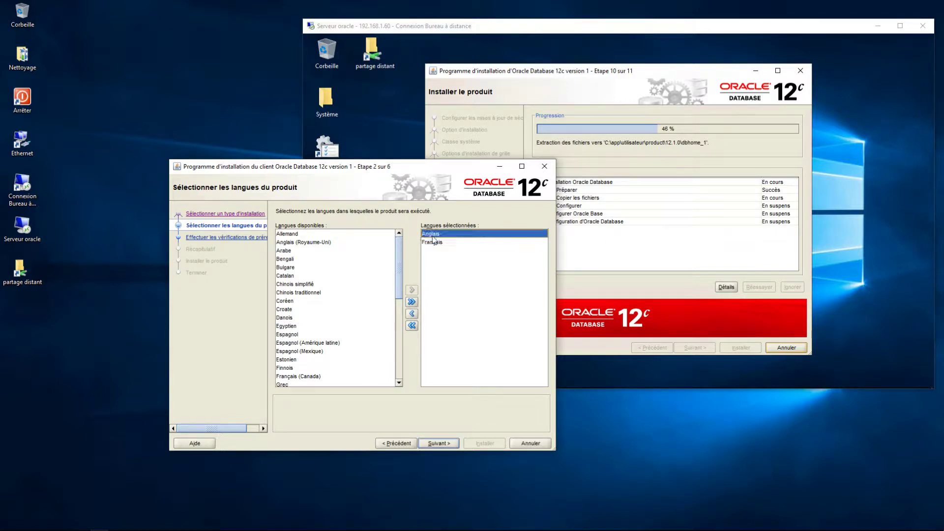
{"action": "left_click", "coordinate": [413, 314]}
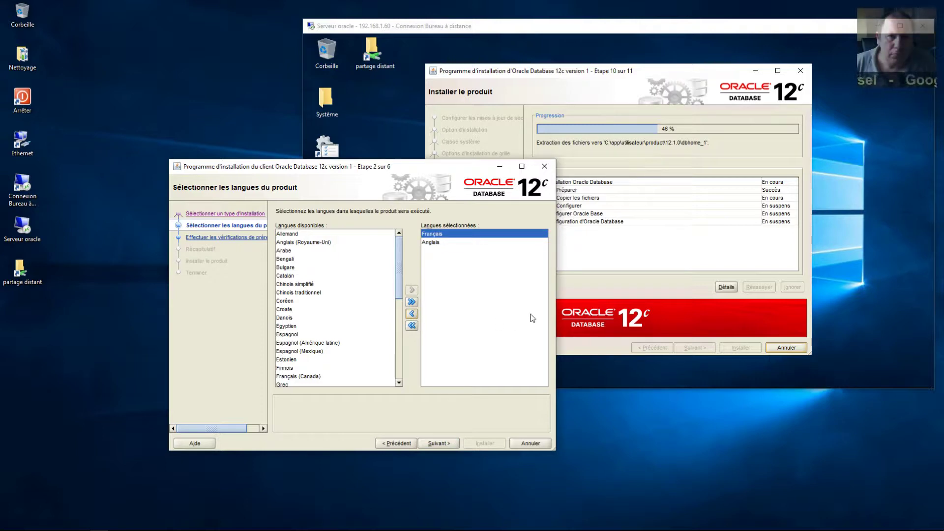
{"action": "left_click", "coordinate": [430, 243]}
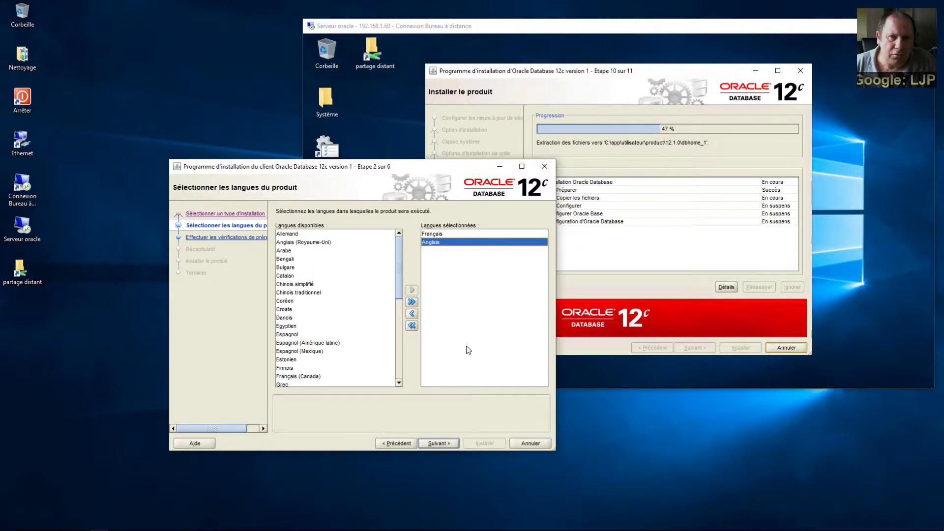
{"action": "left_click", "coordinate": [443, 442]}
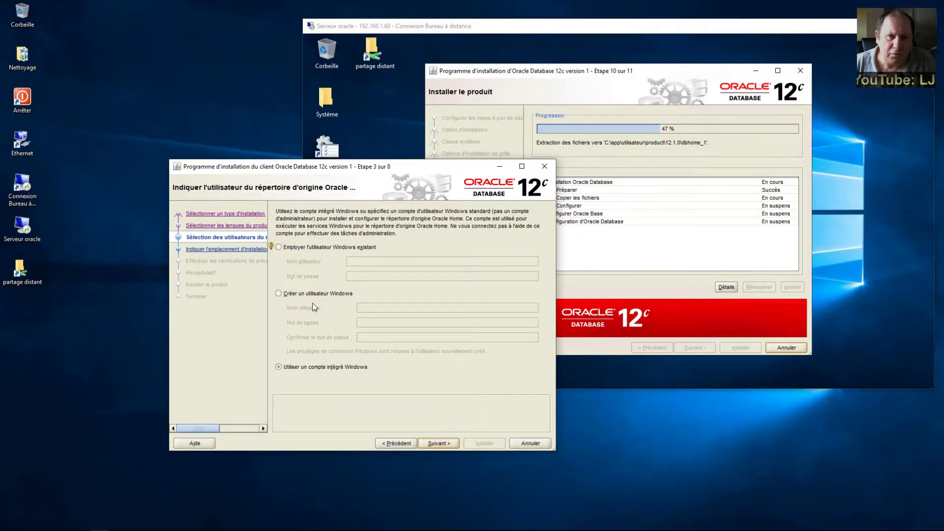
Step: Keep the built-in Windows account and the proposed install paths, passing the prerequisite checks
{"action": "left_click", "coordinate": [317, 368]}
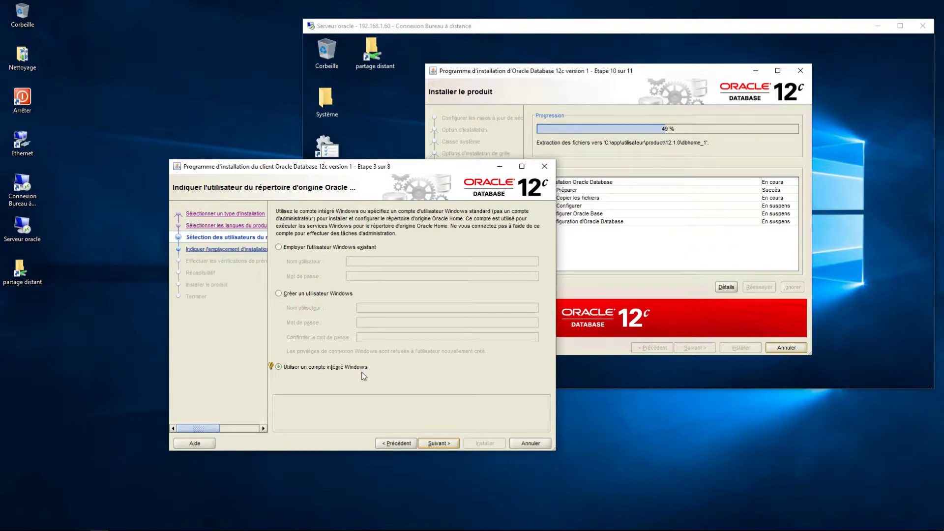
{"action": "left_click", "coordinate": [438, 443]}
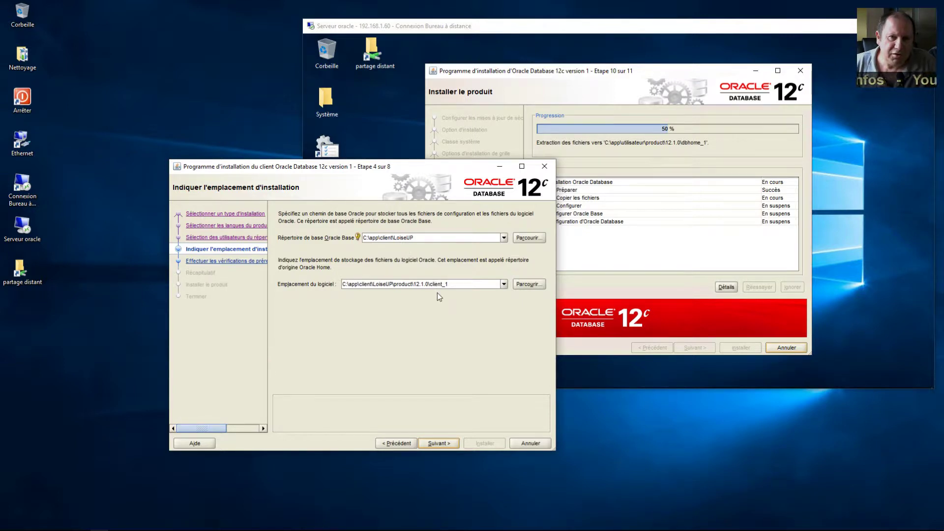
{"action": "left_click", "coordinate": [450, 443]}
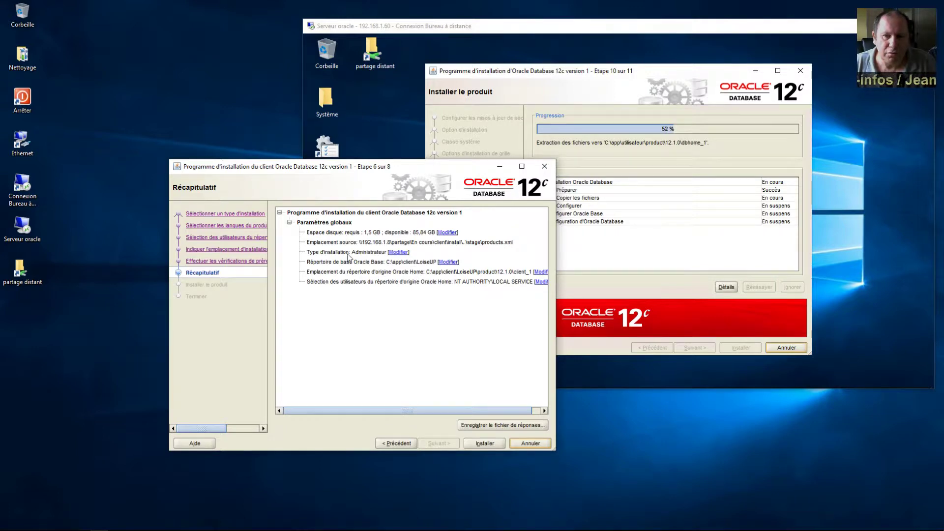
Step: Install the Oracle Client, allow Java through the firewall, and close the finished installer
{"action": "left_click", "coordinate": [491, 445]}
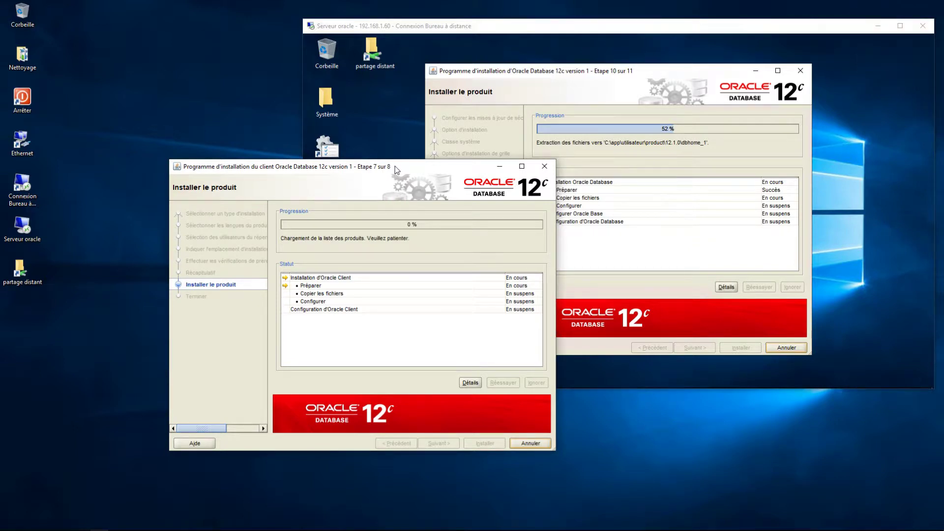
{"action": "left_click_drag", "start_coordinate": [397, 170], "coordinate": [324, 170]}
{"action": "double_click", "coordinate": [324, 170]}
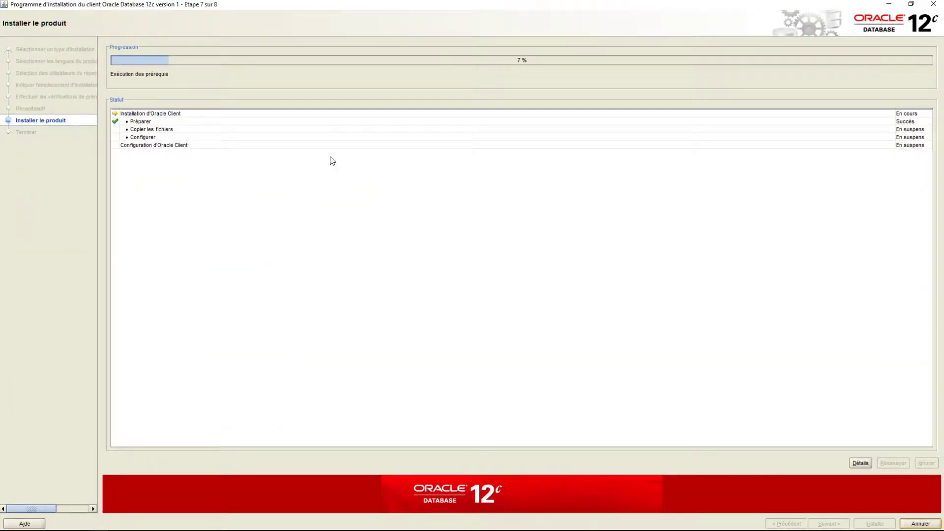
{"action": "double_click", "coordinate": [402, 10]}
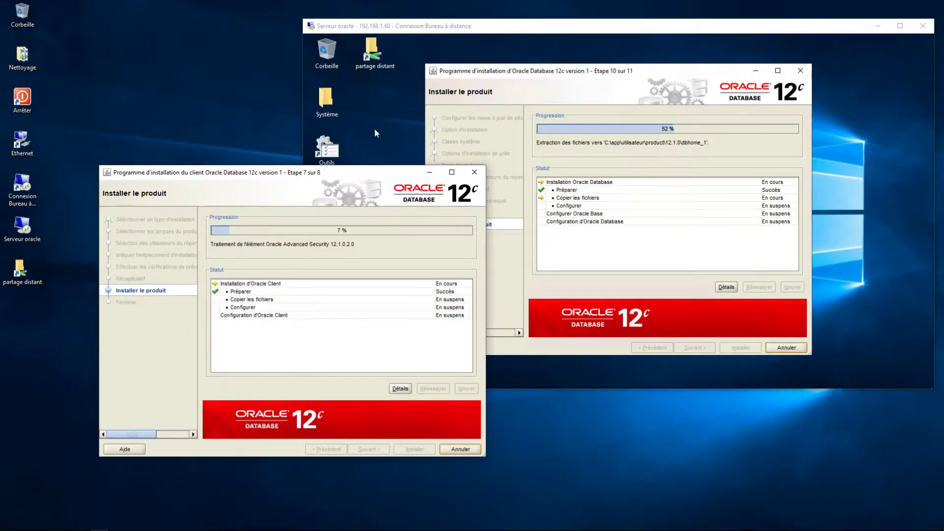
{"action": "left_click_drag", "start_coordinate": [358, 173], "coordinate": [332, 170]}
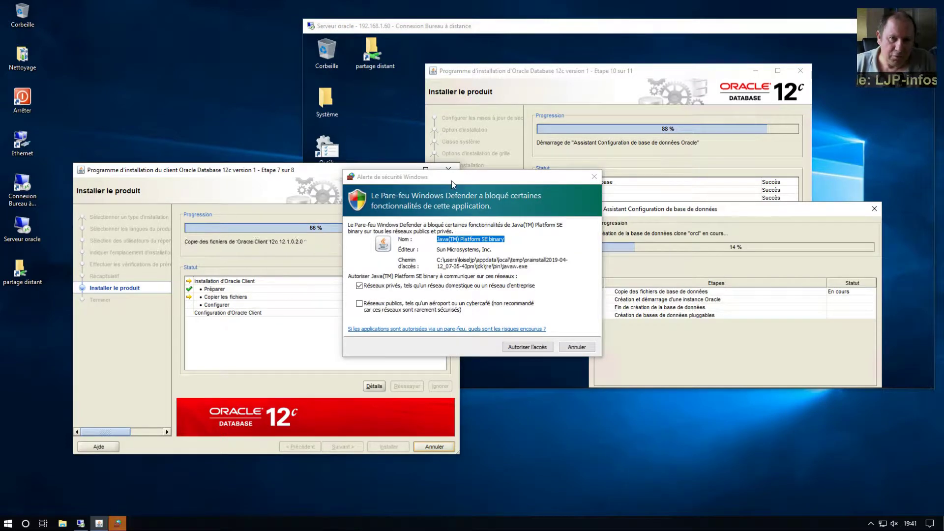
{"action": "left_click_drag", "start_coordinate": [451, 177], "coordinate": [436, 263]}
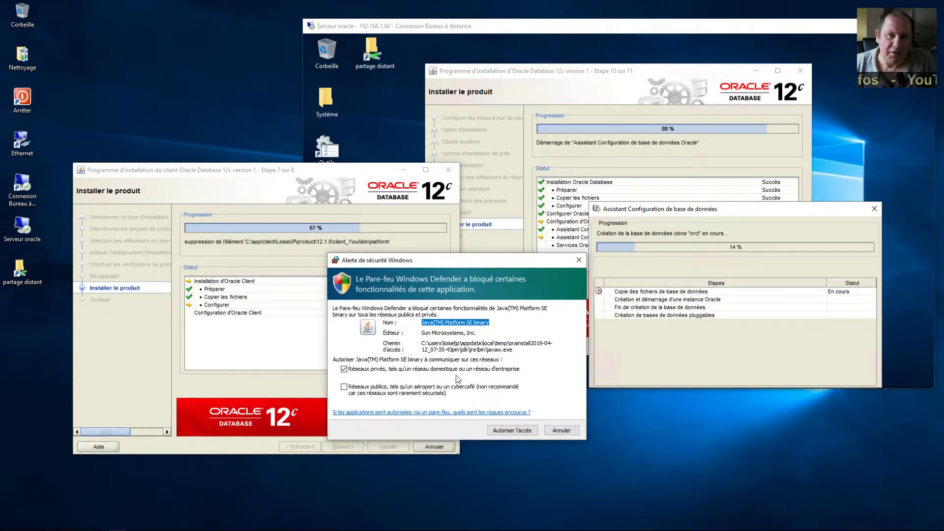
{"action": "left_click", "coordinate": [505, 433]}
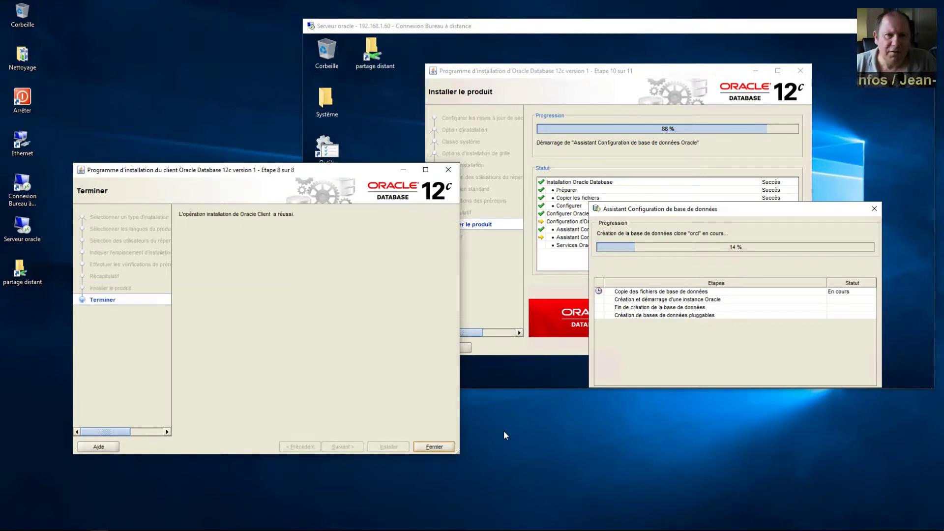
{"action": "left_click", "coordinate": [434, 447]}
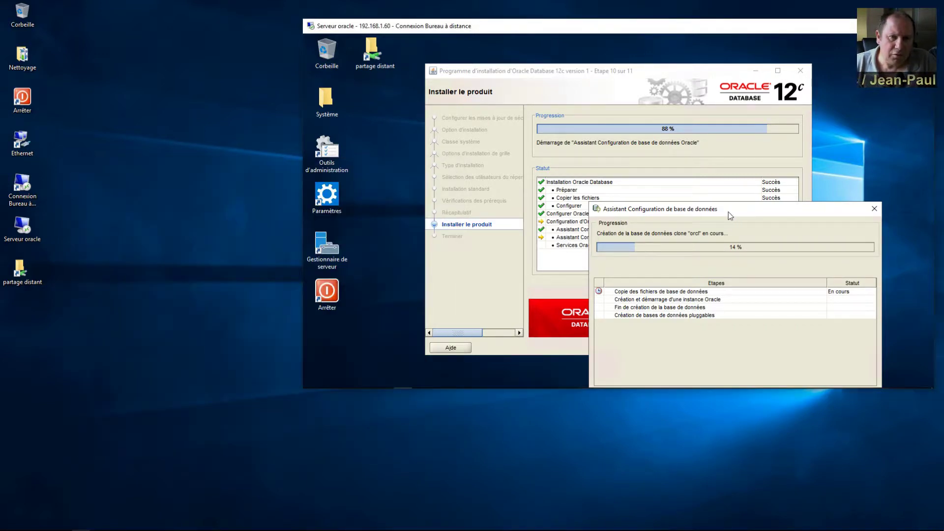
Step: Move the Database Configuration Assistant window aside while orcl database creation runs
{"action": "left_click_drag", "start_coordinate": [727, 211], "coordinate": [754, 175]}
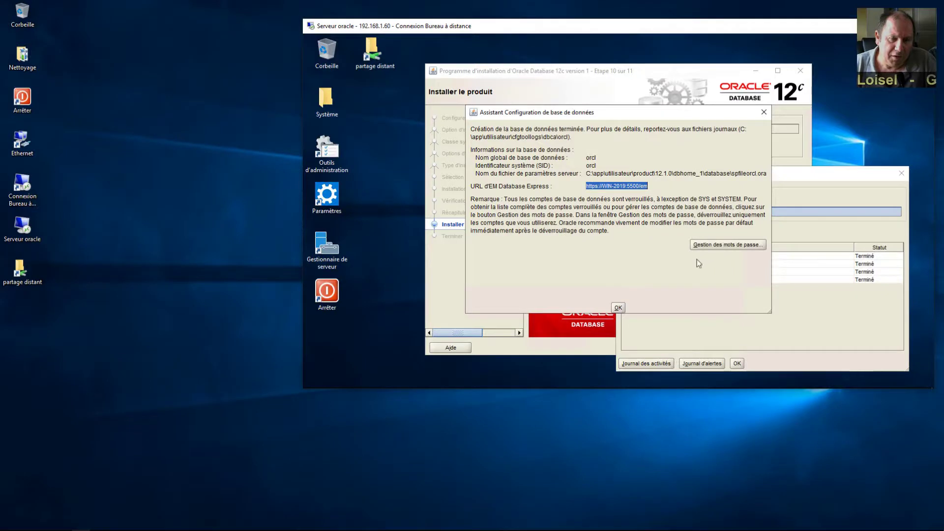
Step: Set and confirm new SYS and SYSTEM passwords, accepting the weak-password warning
{"action": "left_click", "coordinate": [746, 245]}
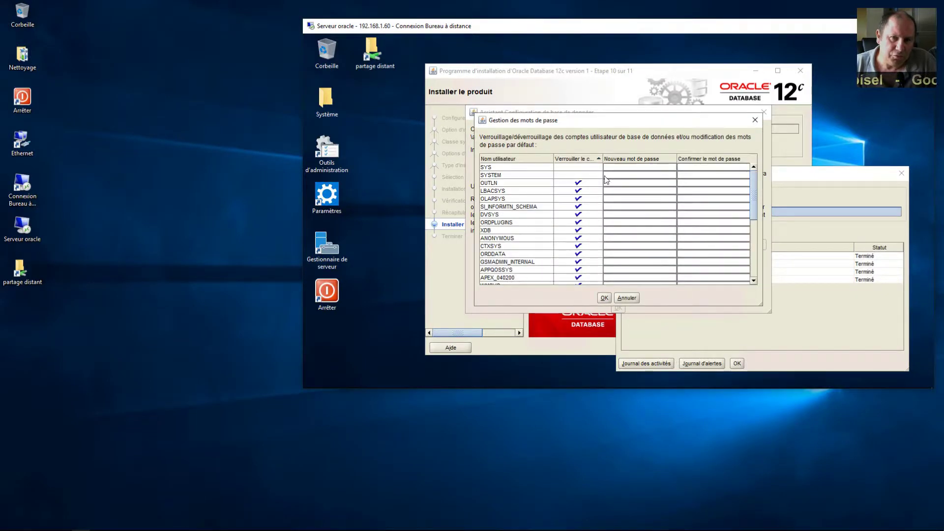
{"action": "left_click", "coordinate": [634, 167]}
{"action": "type", "text": "Oracle123"}
{"action": "left_click", "coordinate": [690, 168]}
{"action": "type", "text": "Oracle123"}
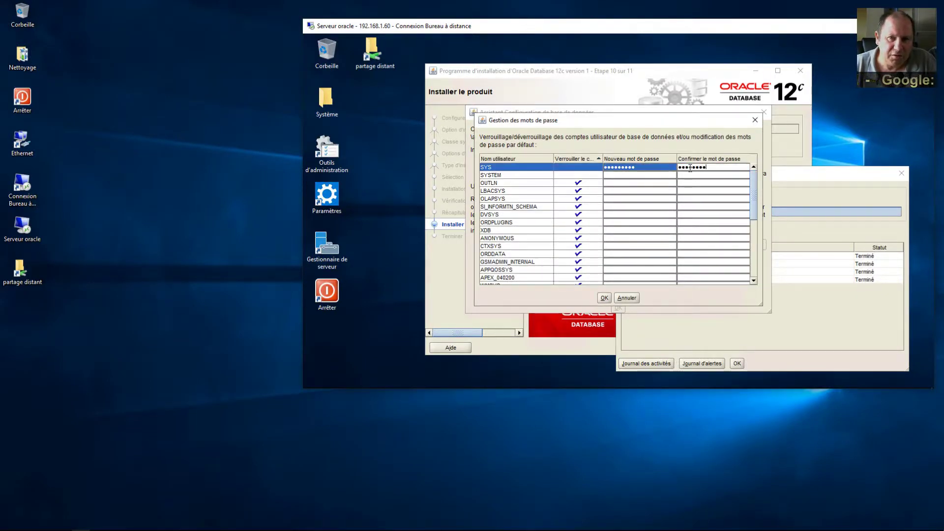
{"action": "left_click", "coordinate": [636, 175]}
{"action": "type", "text": "Oracle123"}
{"action": "left_click", "coordinate": [702, 175]}
{"action": "type", "text": "Oracle123"}
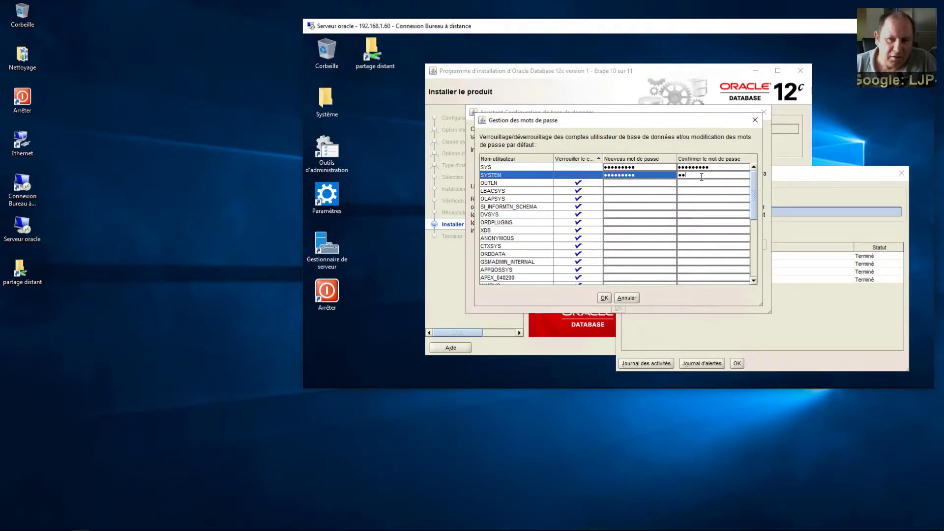
{"action": "key", "text": "Return"}
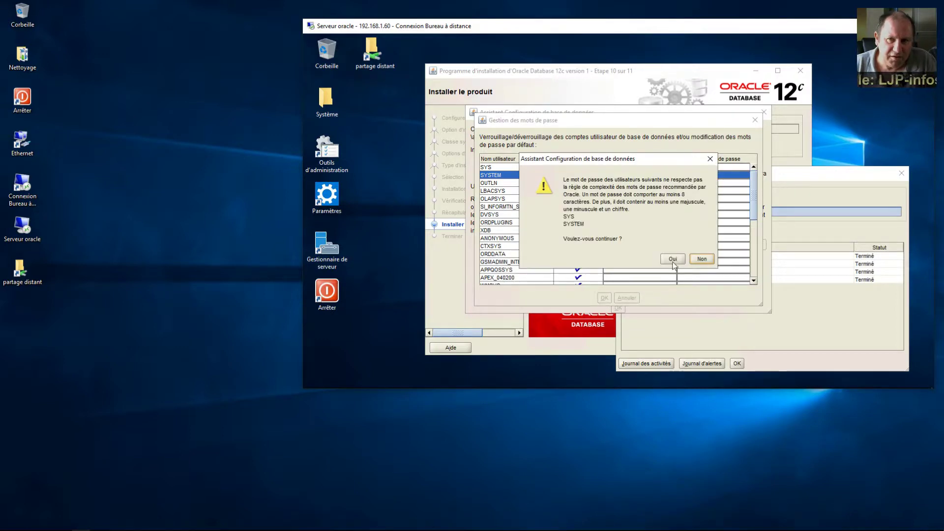
{"action": "left_click", "coordinate": [672, 258]}
Step: Close the database creation summary and the finished database installer
{"action": "left_click", "coordinate": [618, 308]}
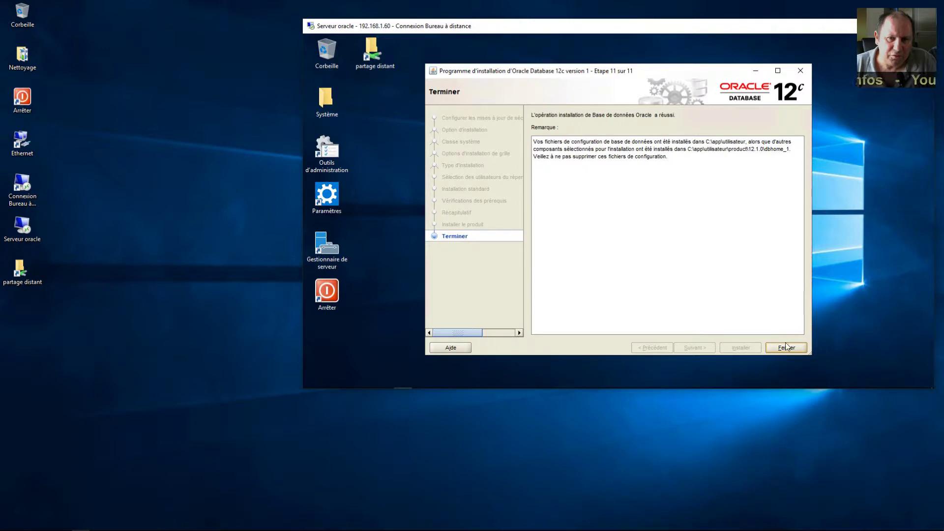
{"action": "left_click", "coordinate": [786, 347]}
{"action": "left_click", "coordinate": [626, 232]}
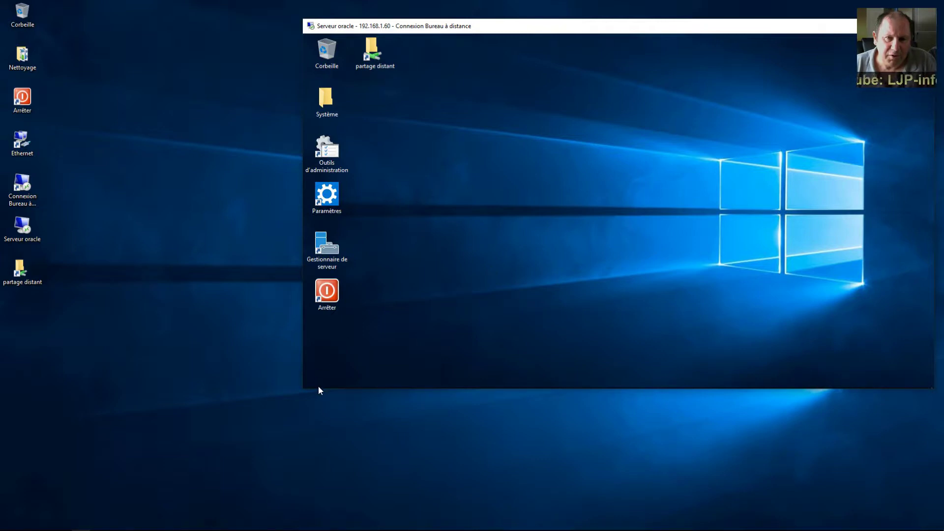
Step: Copy the Oracle - OraDB12Home1 program folder from the Start menu onto the server's desktop
{"action": "mouse_move", "coordinate": [317, 390]}
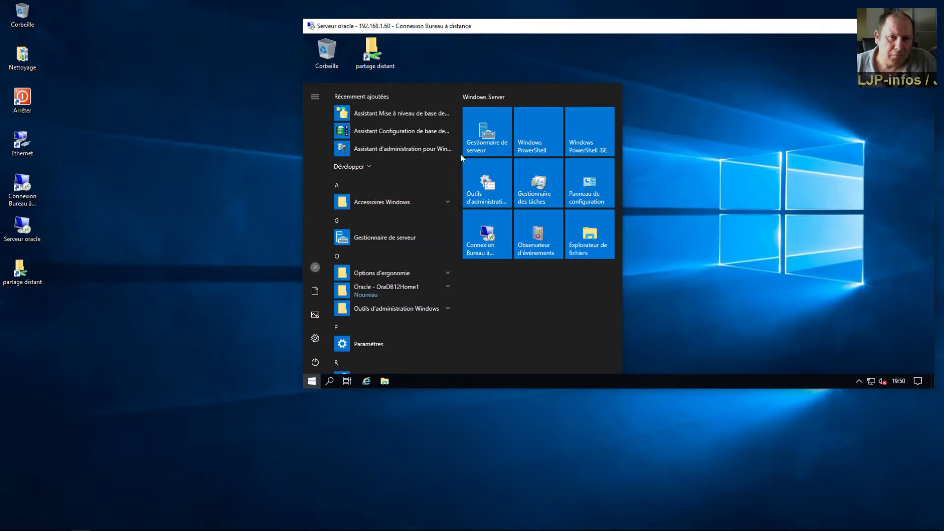
{"action": "left_click_drag", "start_coordinate": [456, 159], "coordinate": [449, 304]}
{"action": "left_click", "coordinate": [374, 160]}
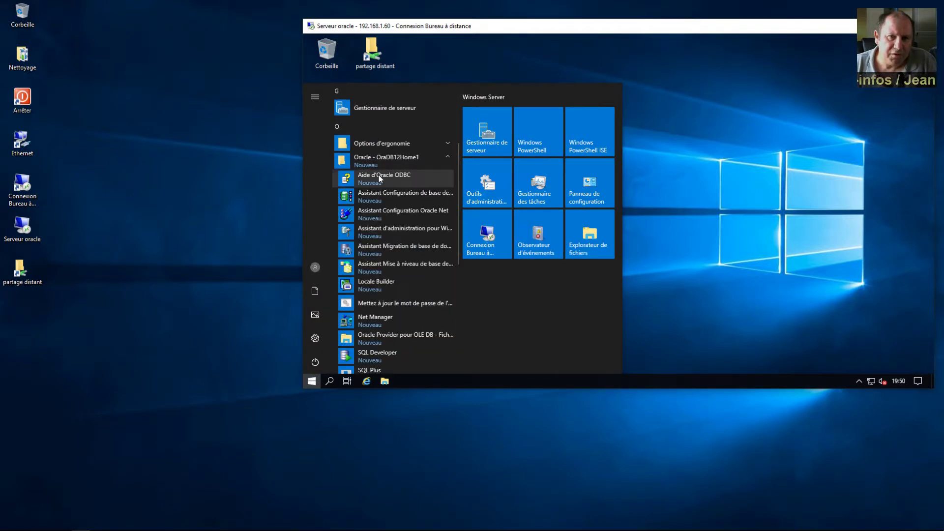
{"action": "right_click", "coordinate": [381, 176]}
{"action": "mouse_move", "coordinate": [438, 202]}
{"action": "left_click", "coordinate": [539, 258]}
{"action": "left_click", "coordinate": [554, 104]}
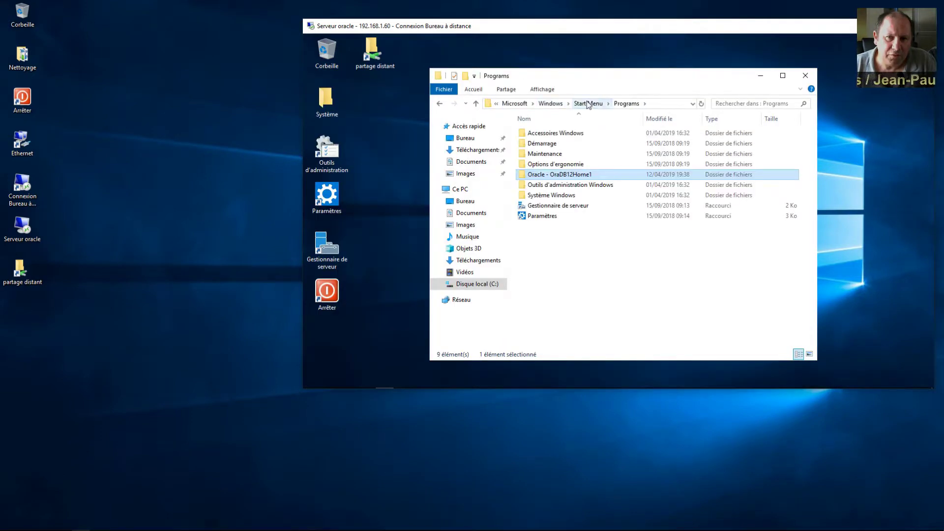
{"action": "left_click_drag", "start_coordinate": [560, 174], "coordinate": [384, 122]}
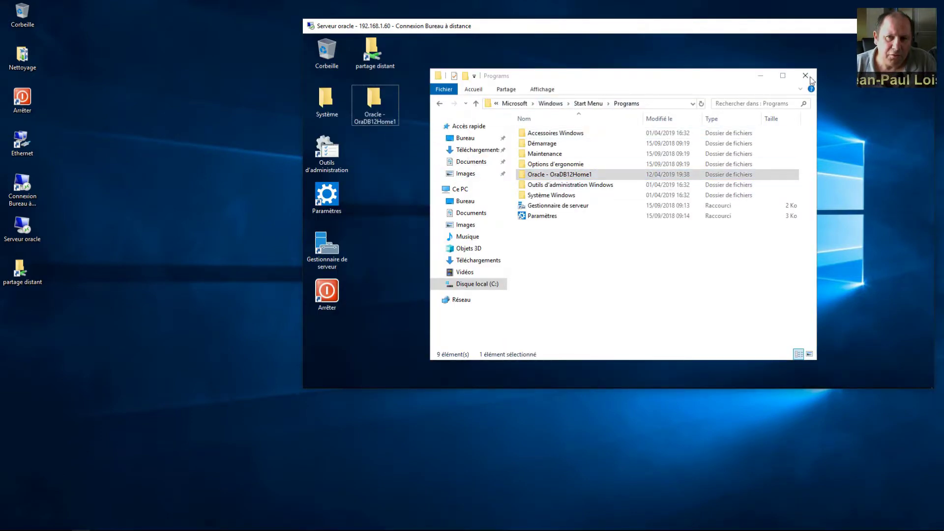
{"action": "left_click", "coordinate": [805, 75]}
Step: Launch Assistant Configuration Oracle Net from the desktop's Outils de configuration et de migration folder
{"action": "double_click", "coordinate": [375, 108]}
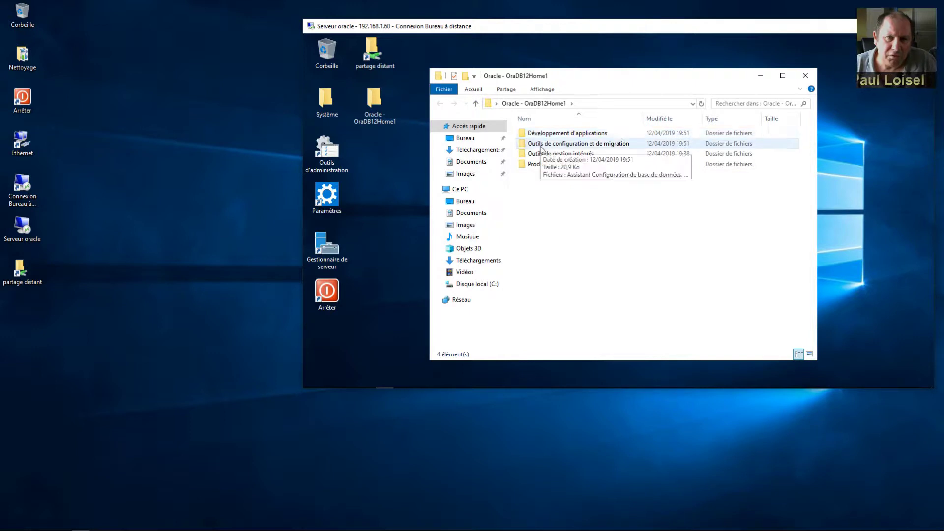
{"action": "double_click", "coordinate": [540, 143]}
{"action": "left_click", "coordinate": [546, 143]}
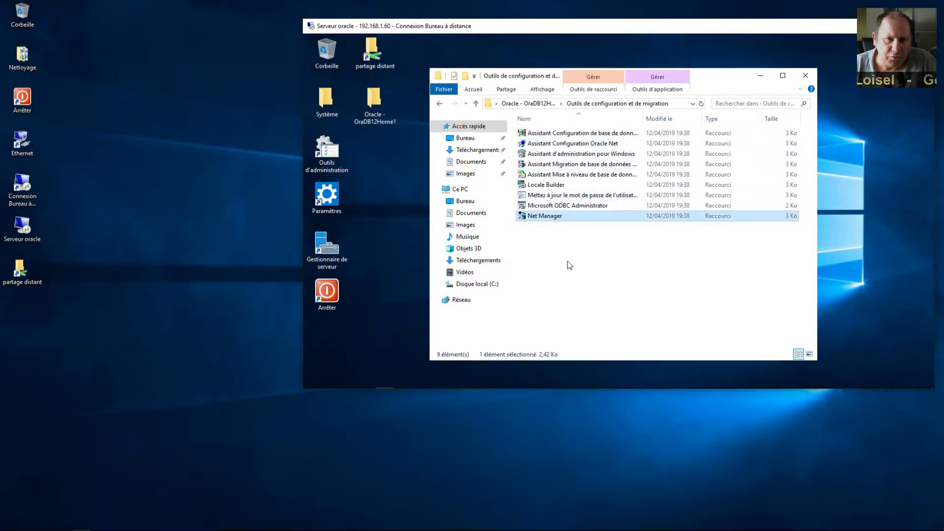
{"action": "double_click", "coordinate": [541, 143]}
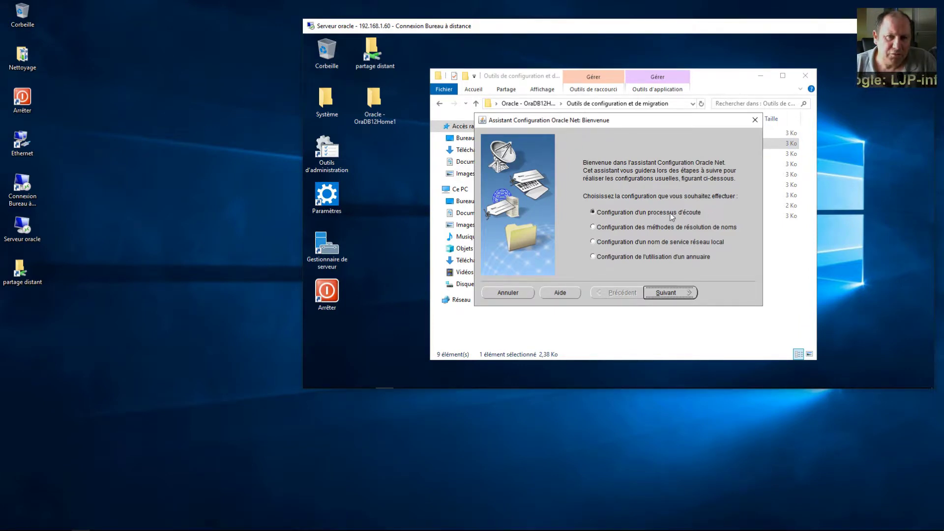
Step: Attempt a new listener with the Oracle home user password, hitting a duplicate-name warning
{"action": "left_click", "coordinate": [680, 292]}
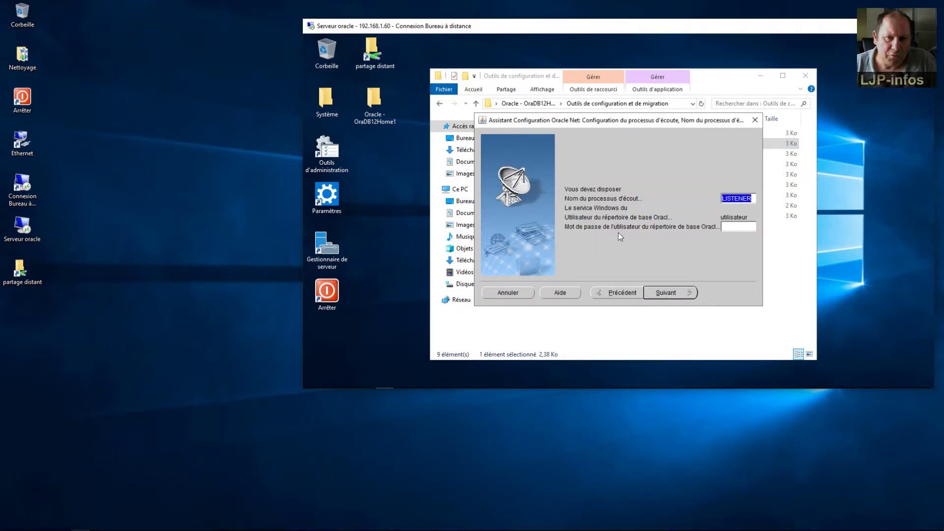
{"action": "left_click", "coordinate": [677, 295]}
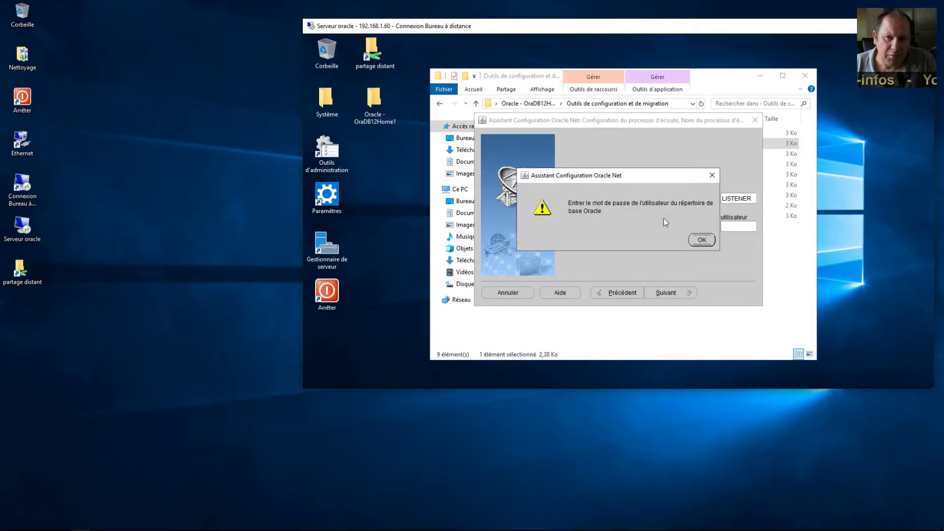
{"action": "left_click", "coordinate": [704, 240]}
{"action": "left_click", "coordinate": [732, 226]}
{"action": "type", "text": "*********"}
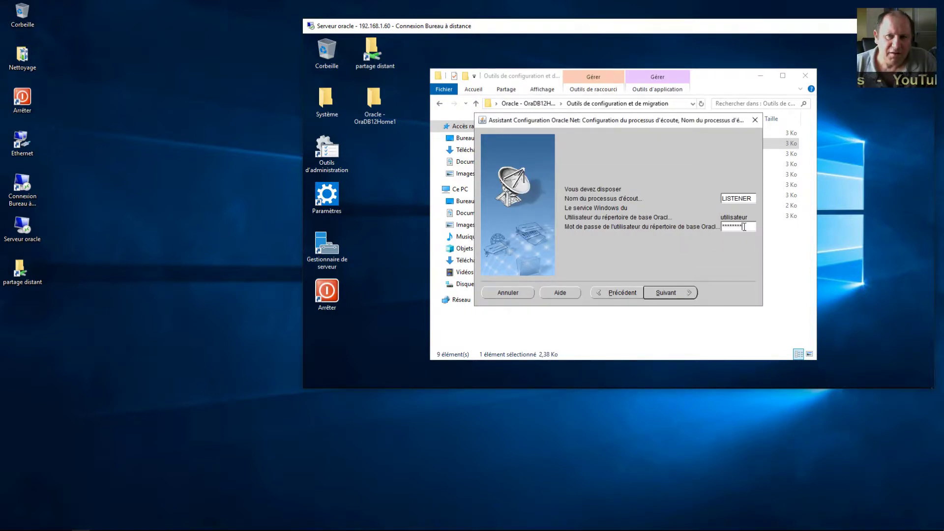
{"action": "left_click", "coordinate": [671, 294]}
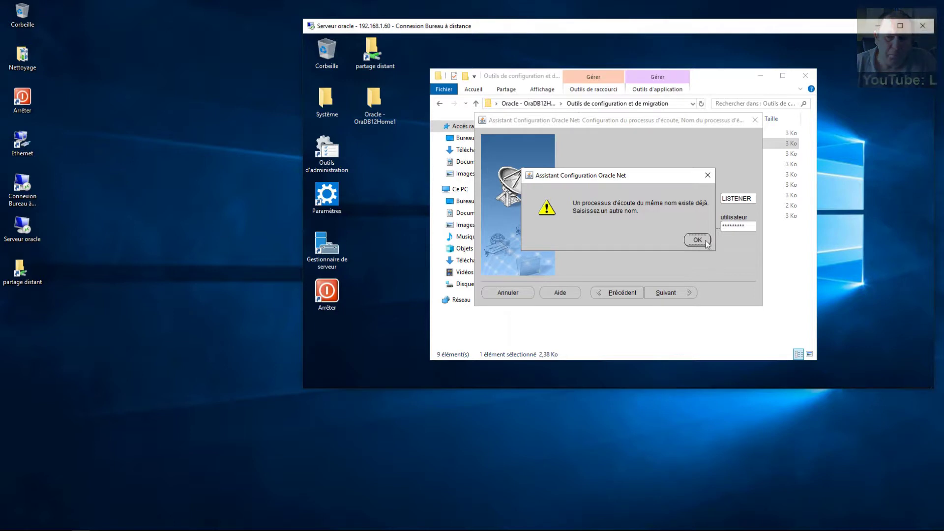
{"action": "key", "text": "Return"}
Step: Reconfigure the existing LISTENER with TCP on port 1521, declining another listener
{"action": "left_click", "coordinate": [623, 294]}
{"action": "left_click", "coordinate": [654, 230]}
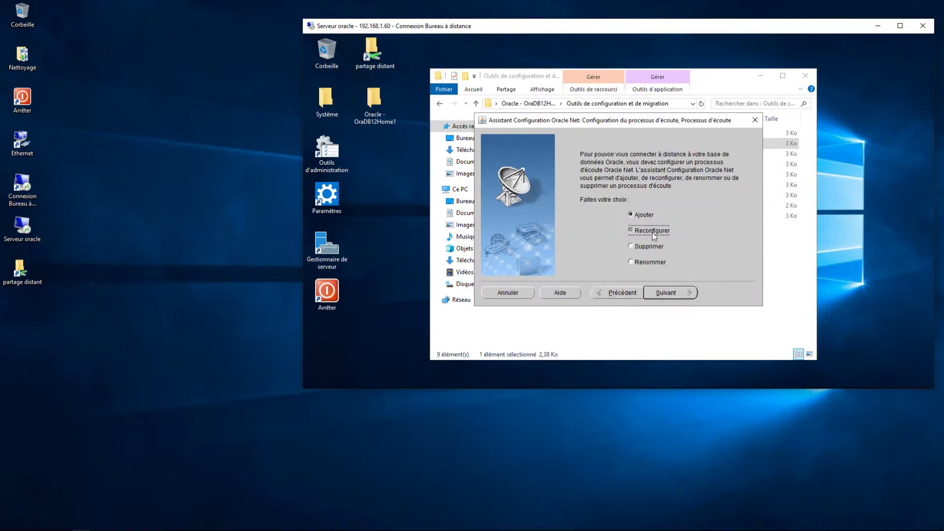
{"action": "left_click", "coordinate": [667, 293]}
{"action": "left_click", "coordinate": [666, 294]}
{"action": "left_click", "coordinate": [671, 241]}
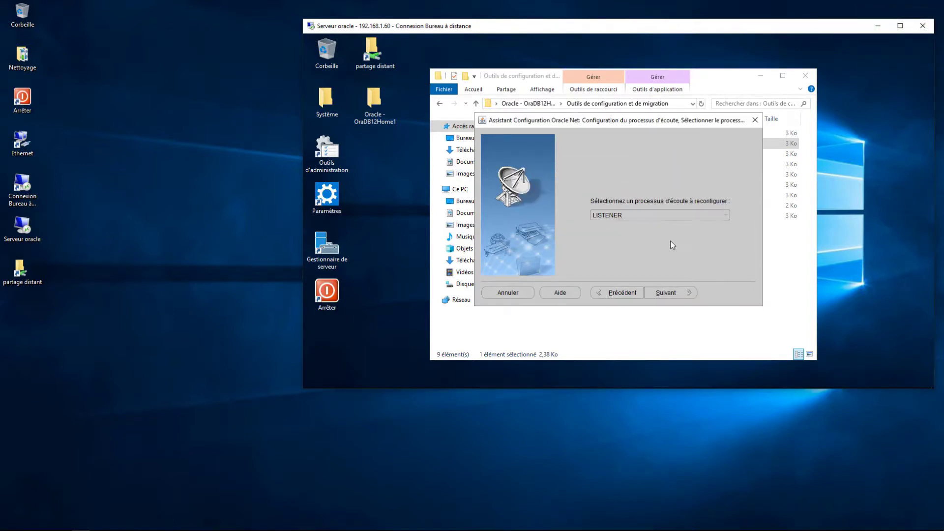
{"action": "left_click", "coordinate": [667, 293]}
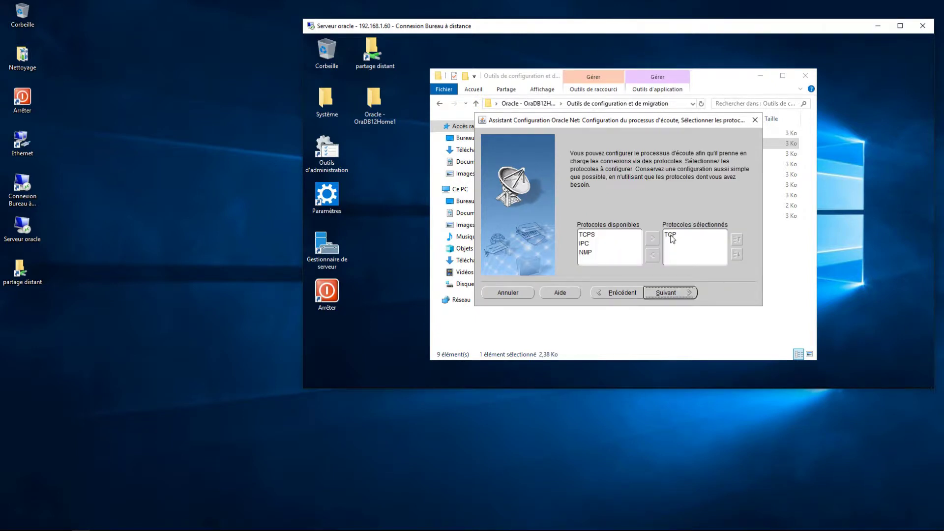
{"action": "left_click", "coordinate": [677, 295]}
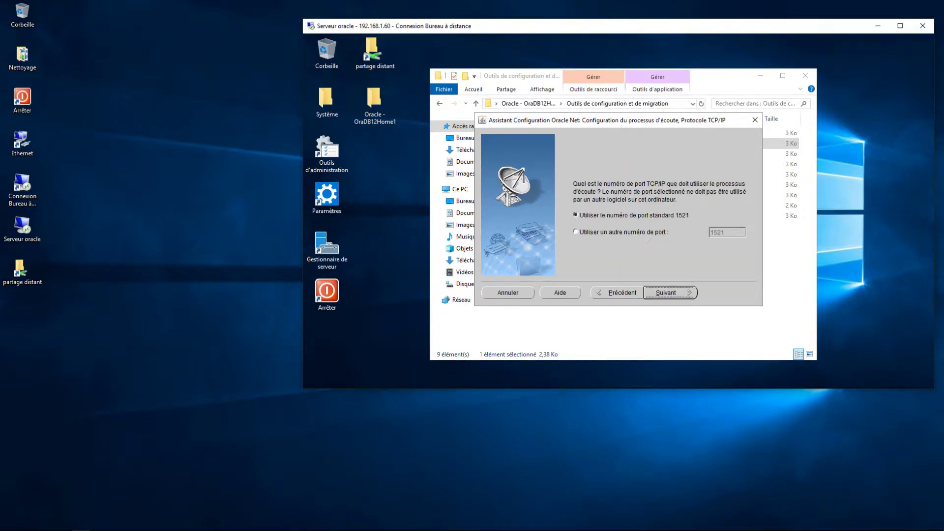
{"action": "left_click", "coordinate": [673, 295]}
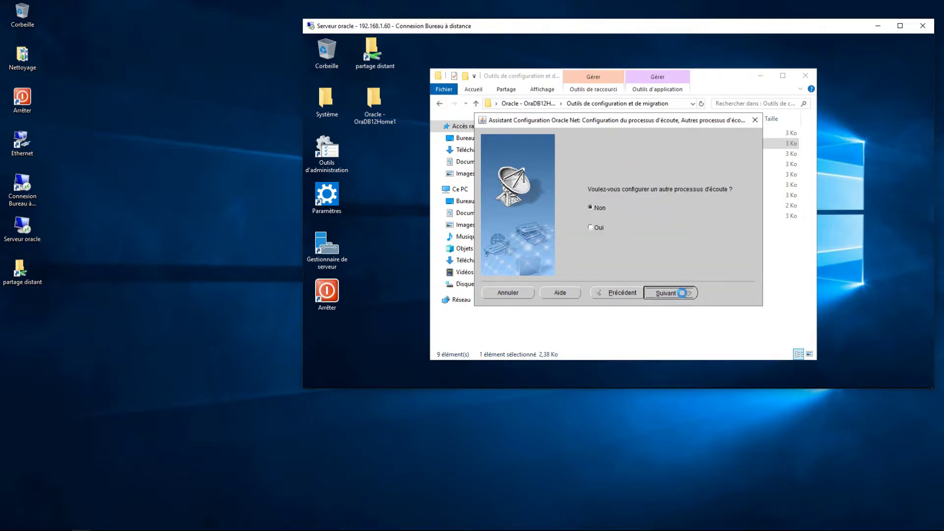
{"action": "left_click", "coordinate": [681, 297]}
Step: Close the server wizard and open the local Start Menu Programs folder for Oracle - OraClient12Home1
{"action": "left_click", "coordinate": [753, 296]}
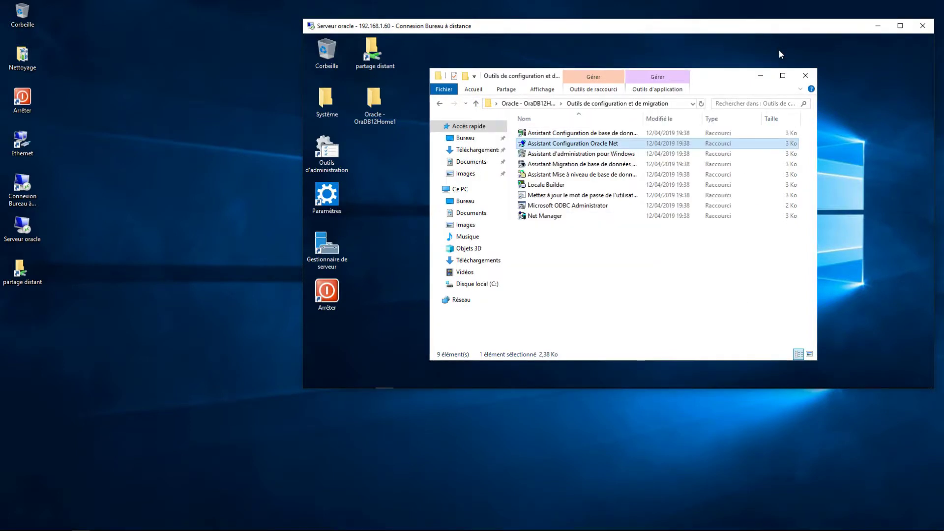
{"action": "left_click", "coordinate": [805, 76]}
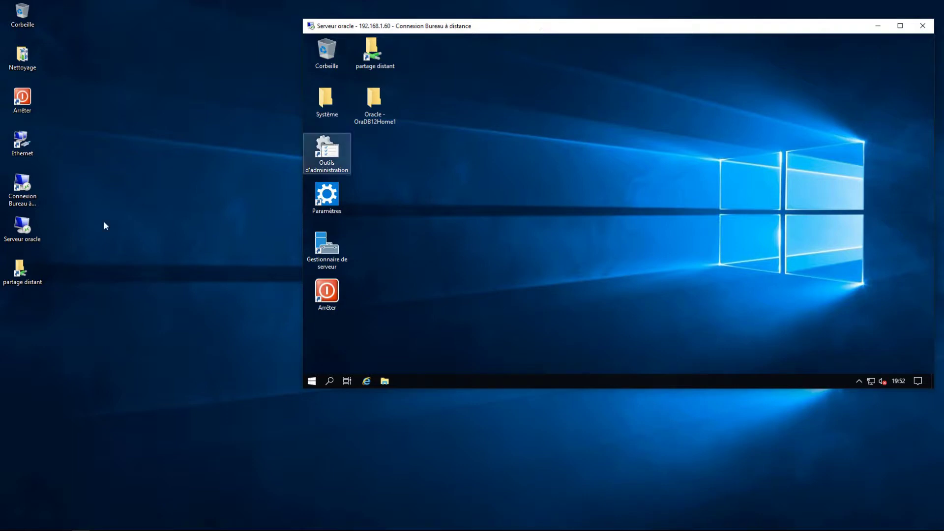
{"action": "left_click", "coordinate": [9, 522]}
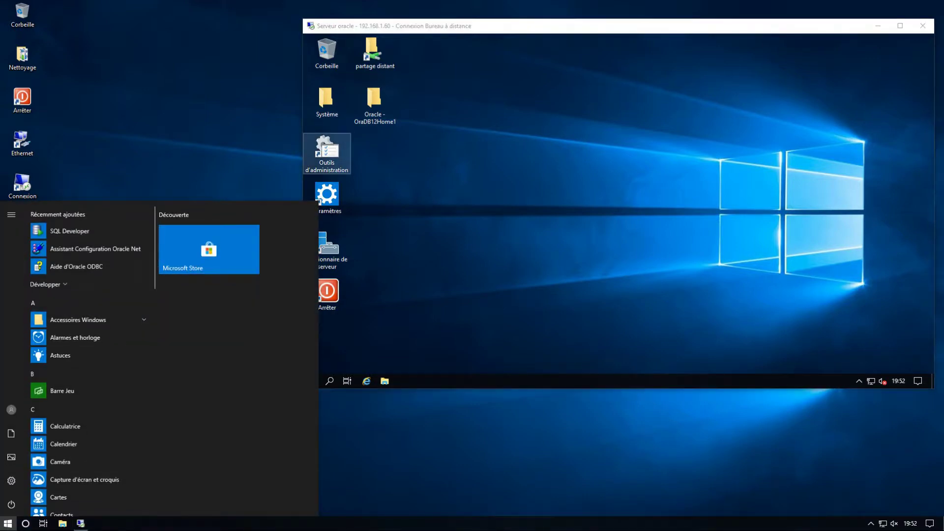
{"action": "left_click_drag", "start_coordinate": [155, 258], "coordinate": [140, 502]}
{"action": "scroll", "coordinate": [66, 305], "scroll_direction": "up", "scroll_amount": 5}
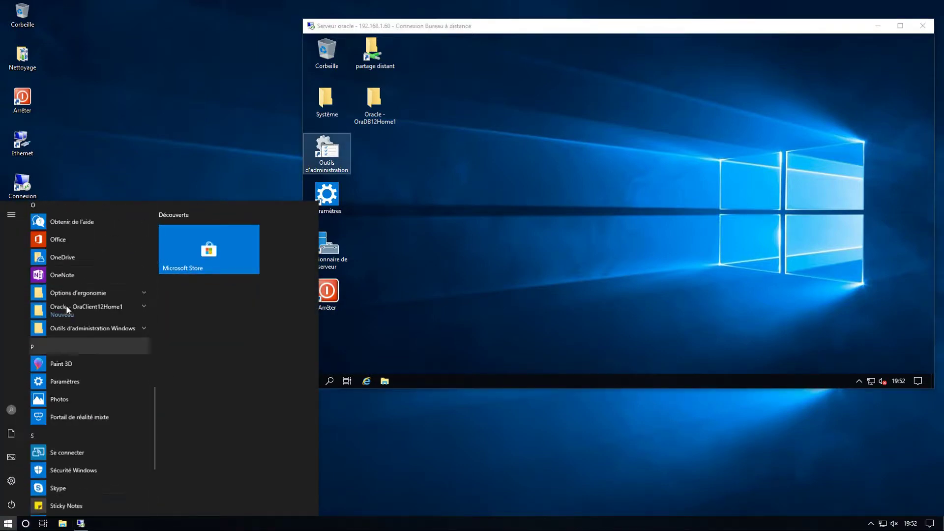
{"action": "left_click", "coordinate": [89, 337]}
{"action": "right_click", "coordinate": [112, 353]}
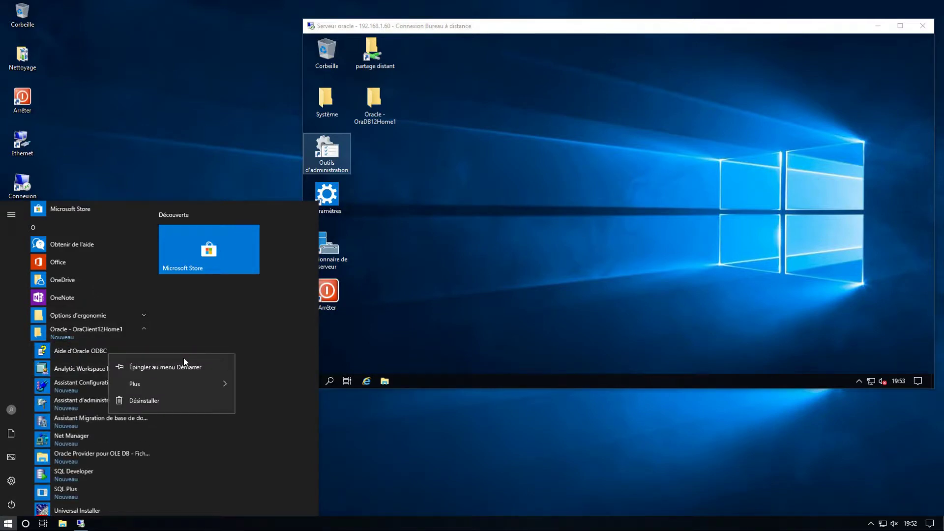
{"action": "mouse_move", "coordinate": [169, 384]}
{"action": "left_click", "coordinate": [305, 421]}
{"action": "left_click", "coordinate": [302, 242]}
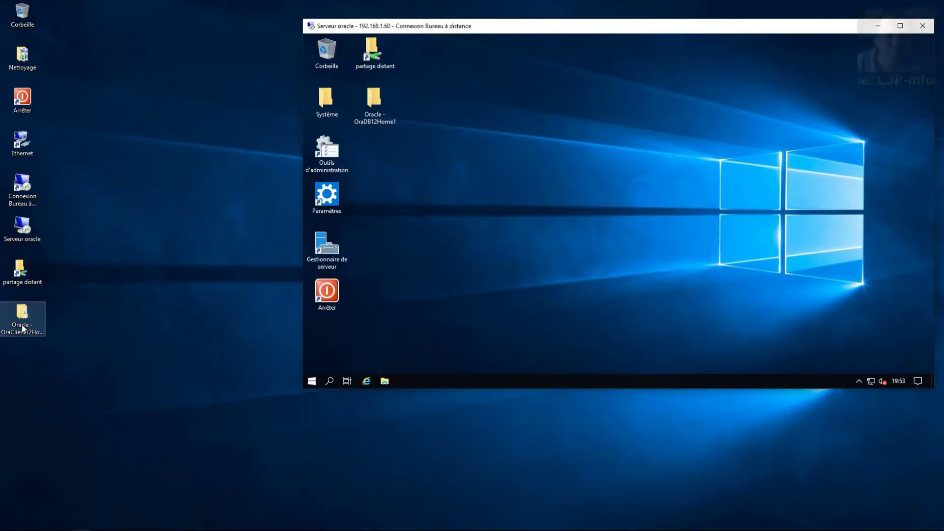
Step: Open Outils de configuration et de migration under OraClient12Home1 and select the Net Manager shortcut
{"action": "double_click", "coordinate": [22, 325]}
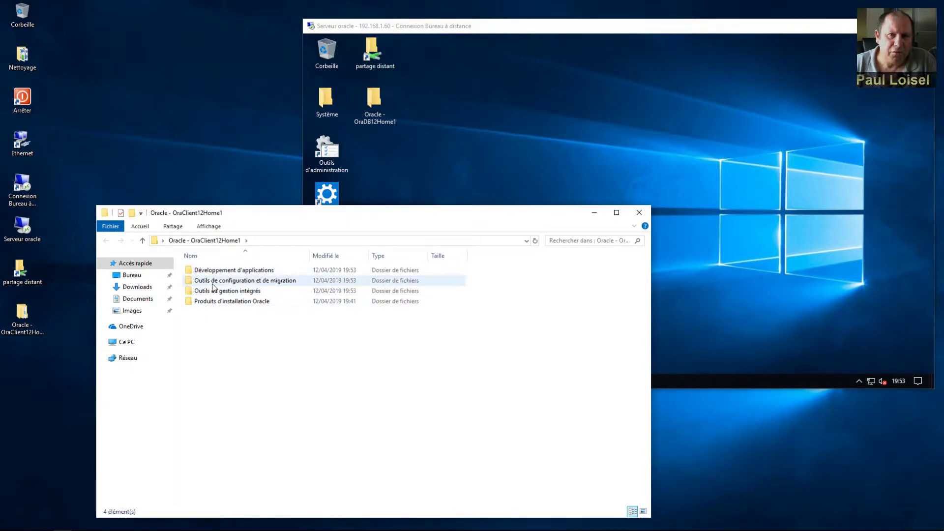
{"action": "left_click", "coordinate": [212, 284]}
{"action": "left_click", "coordinate": [212, 285]}
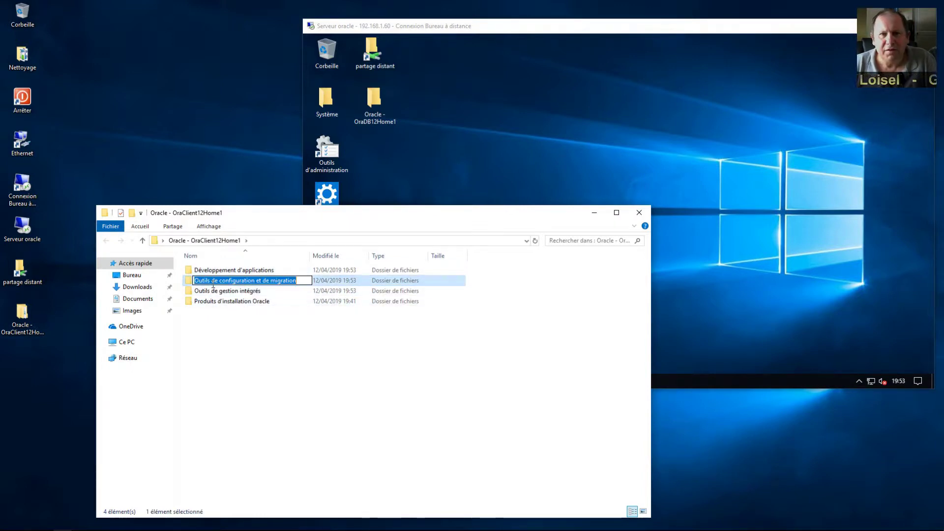
{"action": "key", "text": "Return"}
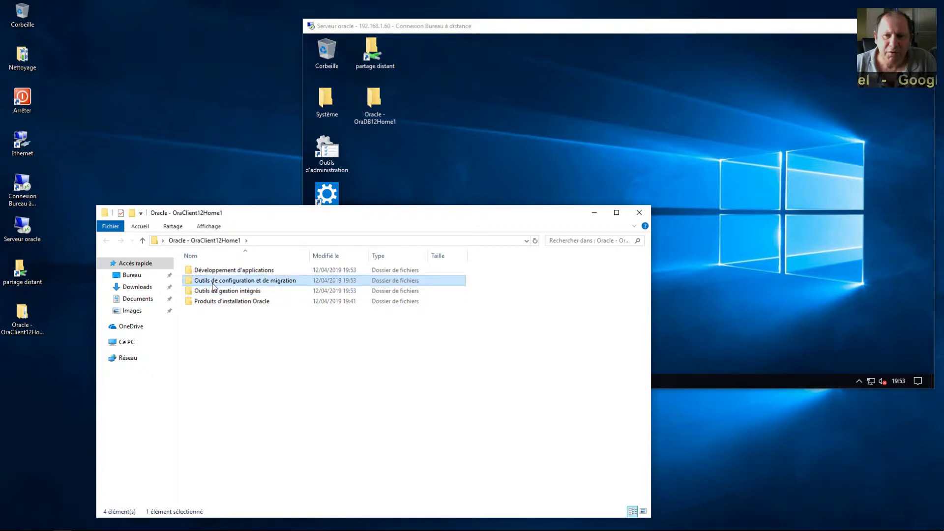
{"action": "key", "text": "Return"}
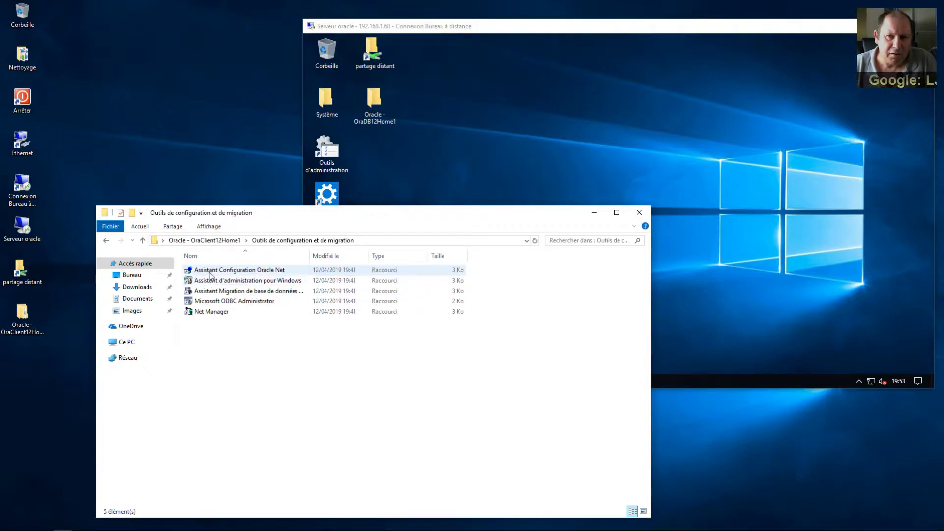
{"action": "left_click", "coordinate": [268, 274]}
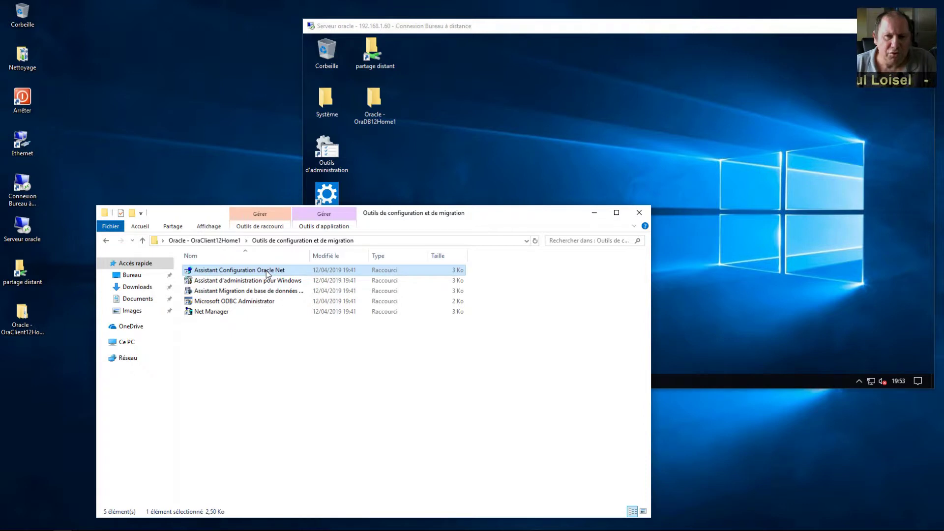
{"action": "left_click", "coordinate": [203, 314]}
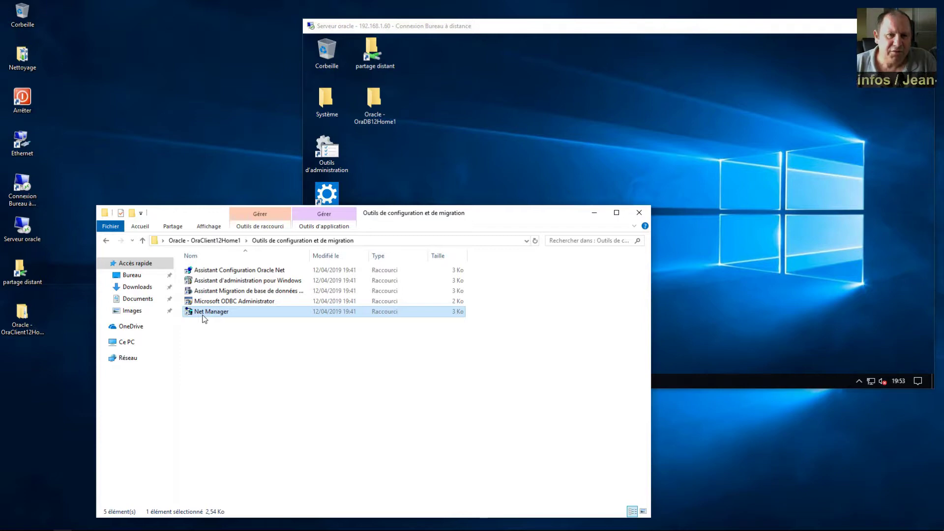
Step: Launch Net Manager on the local client, close Explorer, and reposition the Net Manager window
{"action": "double_click", "coordinate": [205, 312]}
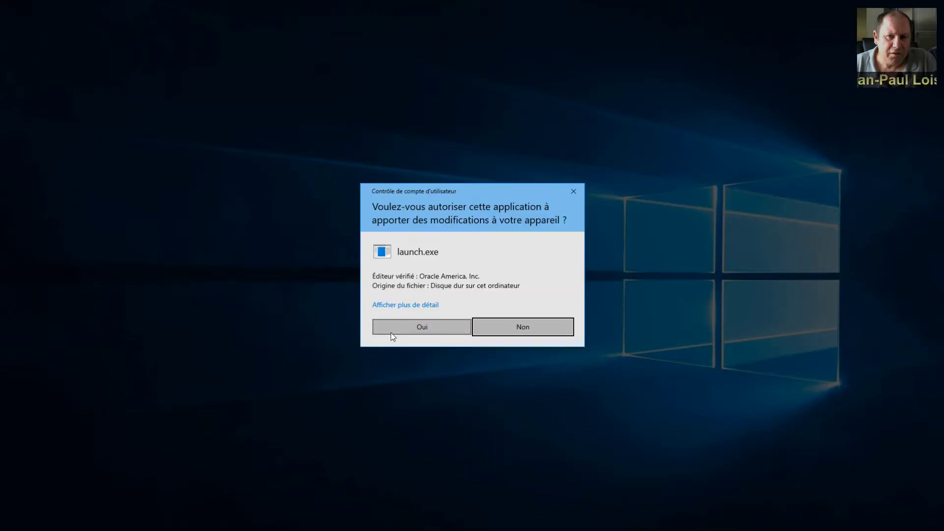
{"action": "left_click", "coordinate": [391, 331]}
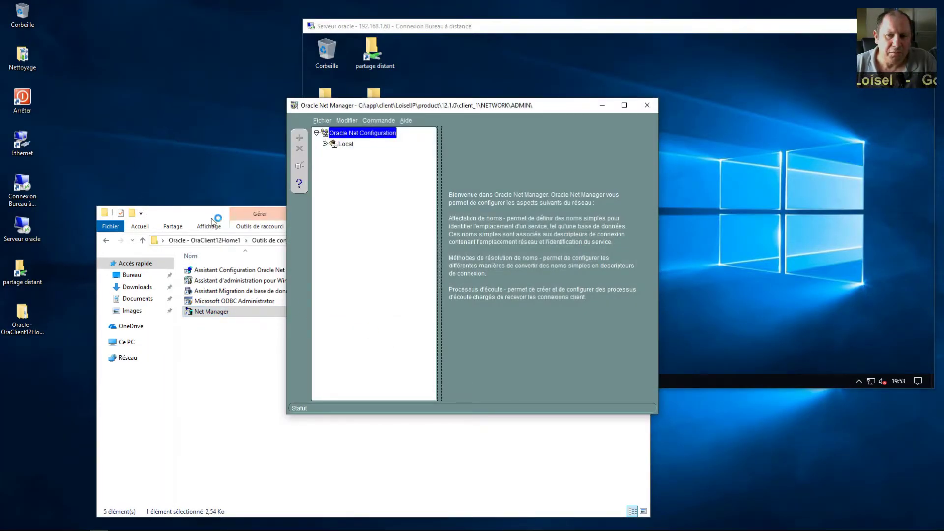
{"action": "left_click_drag", "start_coordinate": [208, 219], "coordinate": [178, 220]}
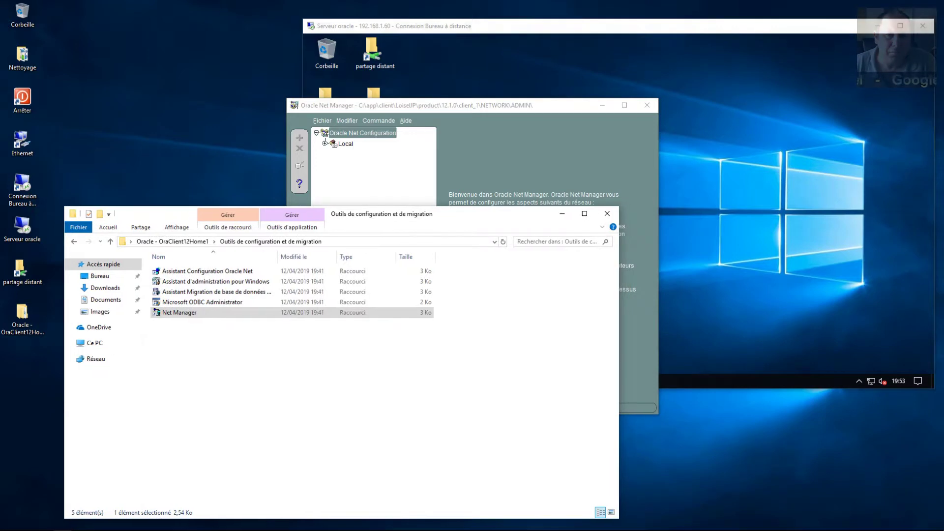
{"action": "left_click", "coordinate": [607, 213]}
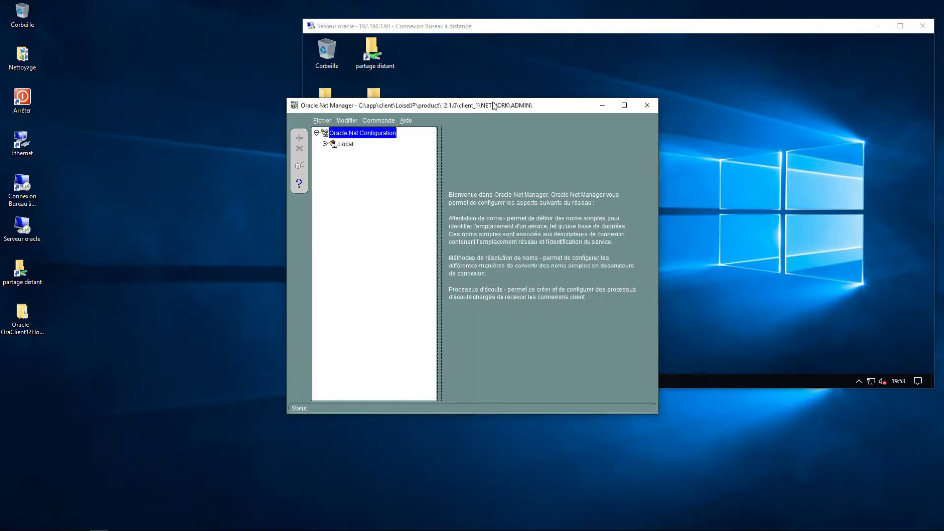
{"action": "left_click_drag", "start_coordinate": [492, 107], "coordinate": [376, 129]}
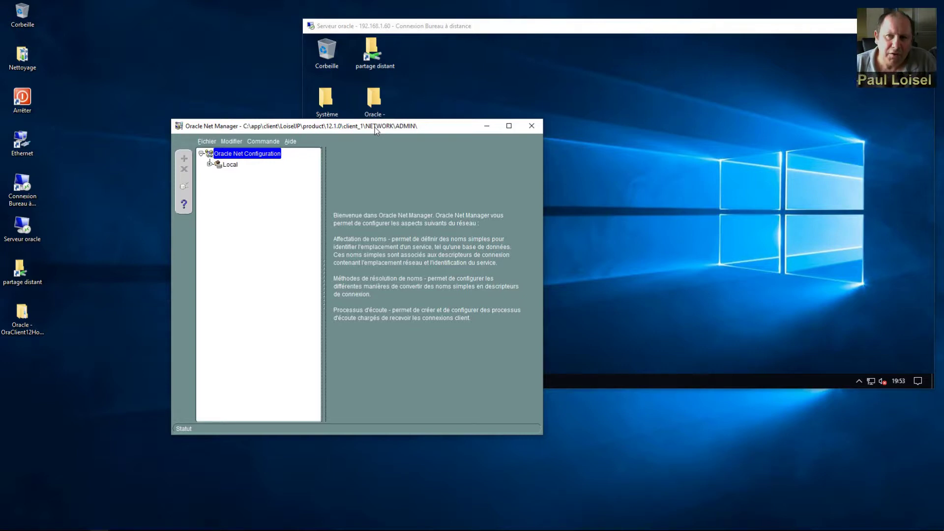
{"action": "left_click_drag", "start_coordinate": [374, 127], "coordinate": [373, 128]}
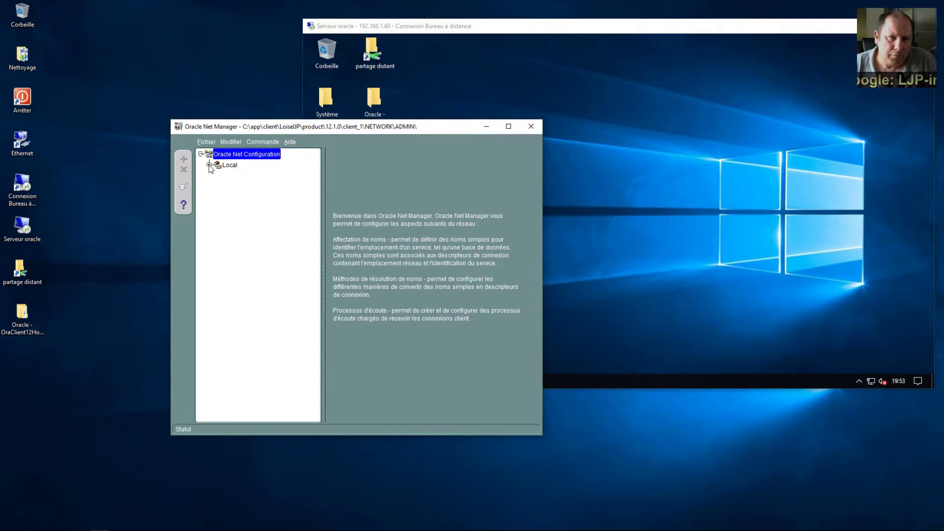
Step: Select Service Naming under Local configuration and choose Créer from the Modifier menu
{"action": "left_click", "coordinate": [209, 166]}
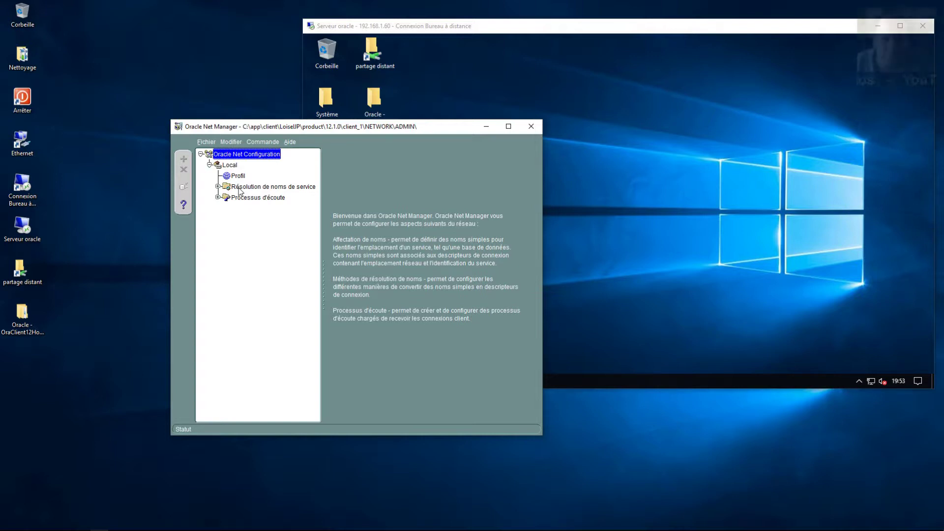
{"action": "left_click", "coordinate": [240, 190]}
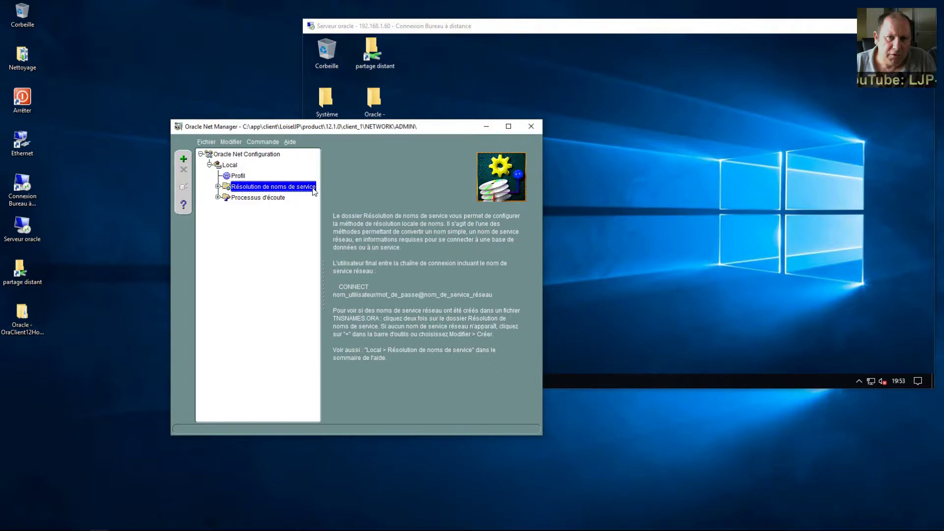
{"action": "left_click", "coordinate": [237, 144]}
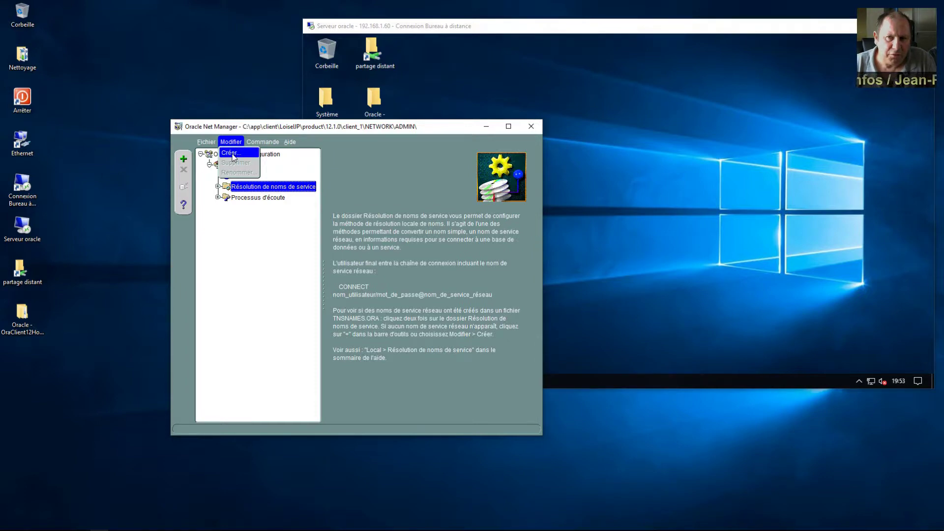
{"action": "left_click", "coordinate": [234, 156]}
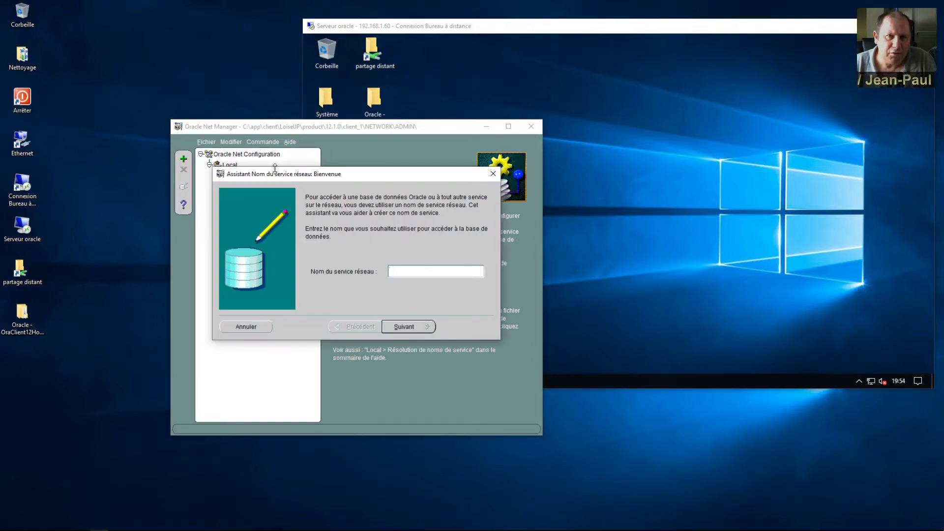
Step: Name the new net service orcl and advance to the Protocole page
{"action": "left_click_drag", "start_coordinate": [297, 176], "coordinate": [315, 239]}
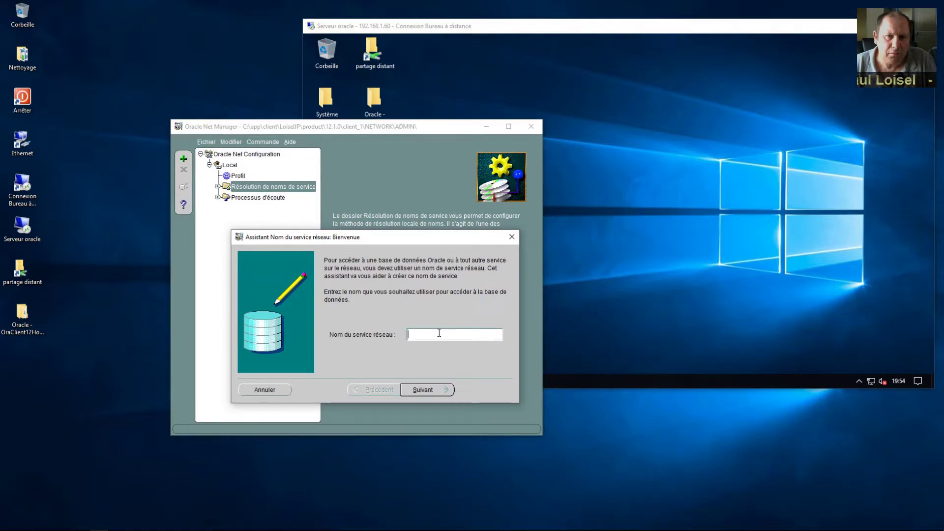
{"action": "type", "text": "orcl"}
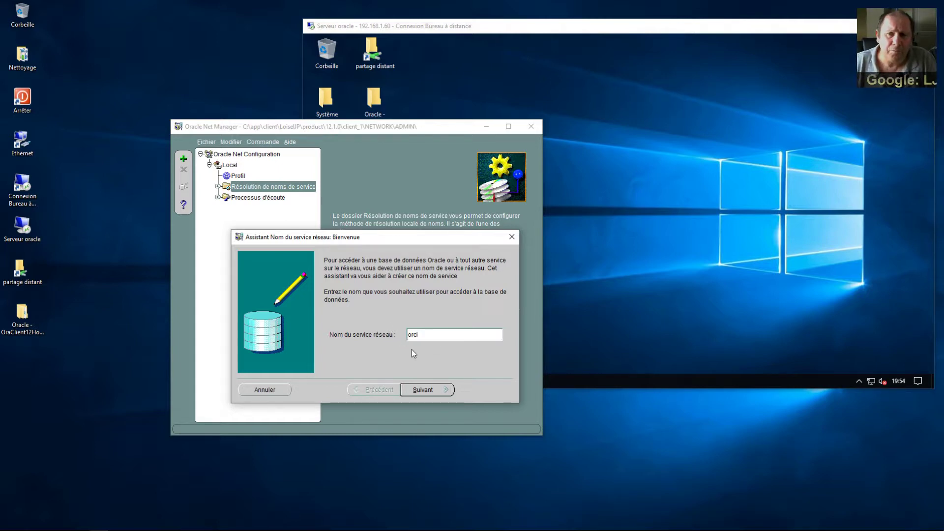
{"action": "left_click", "coordinate": [425, 391]}
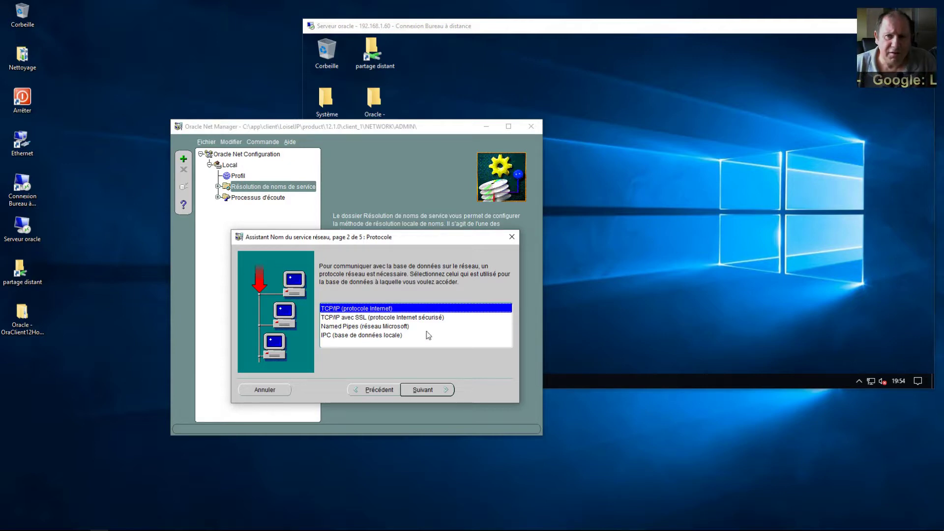
Step: Keep TCP/IP, enter host 192.168.1.60 with port 1521, and advance to the service page
{"action": "double_click", "coordinate": [428, 389]}
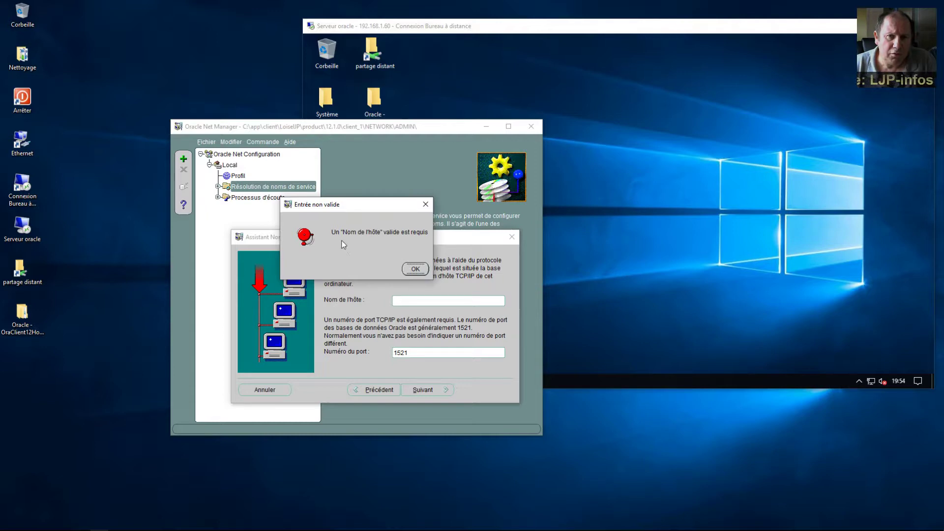
{"action": "left_click", "coordinate": [423, 270]}
{"action": "left_click", "coordinate": [422, 303]}
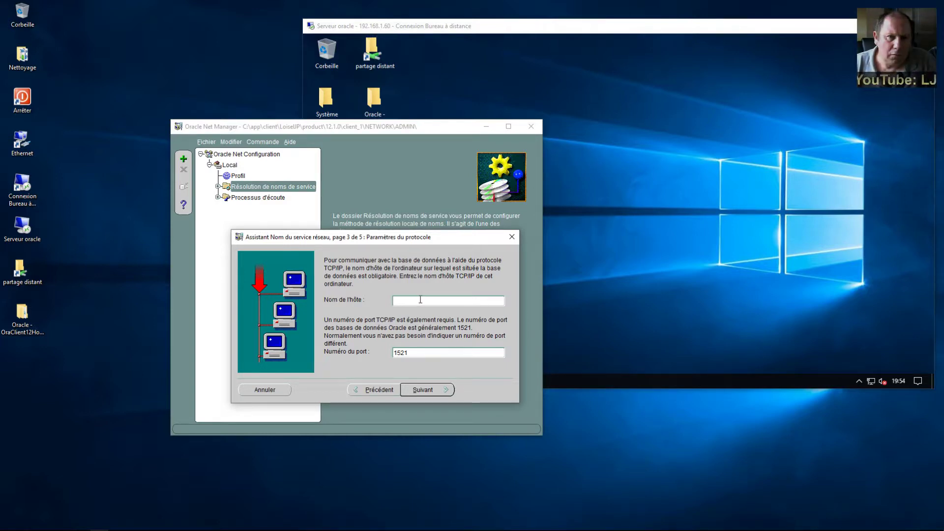
{"action": "type", "text": "92.168."}
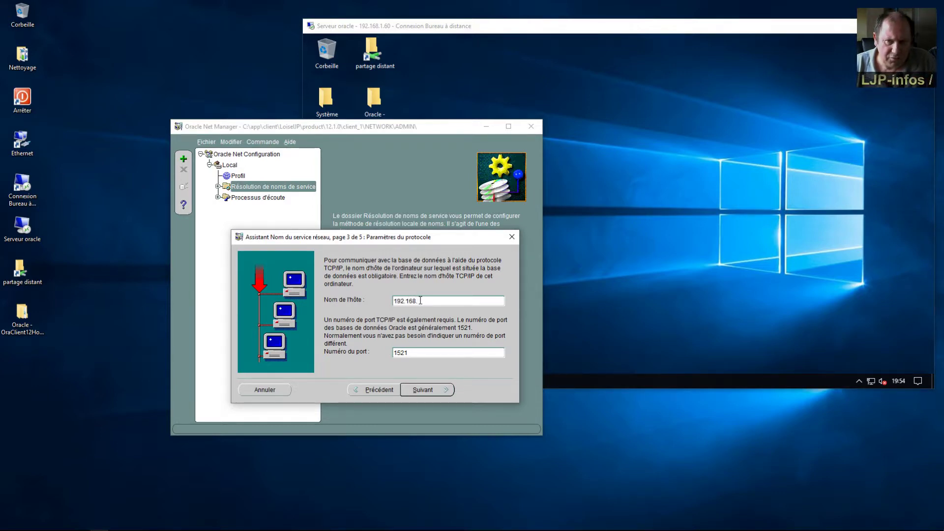
{"action": "type", "text": "1"}
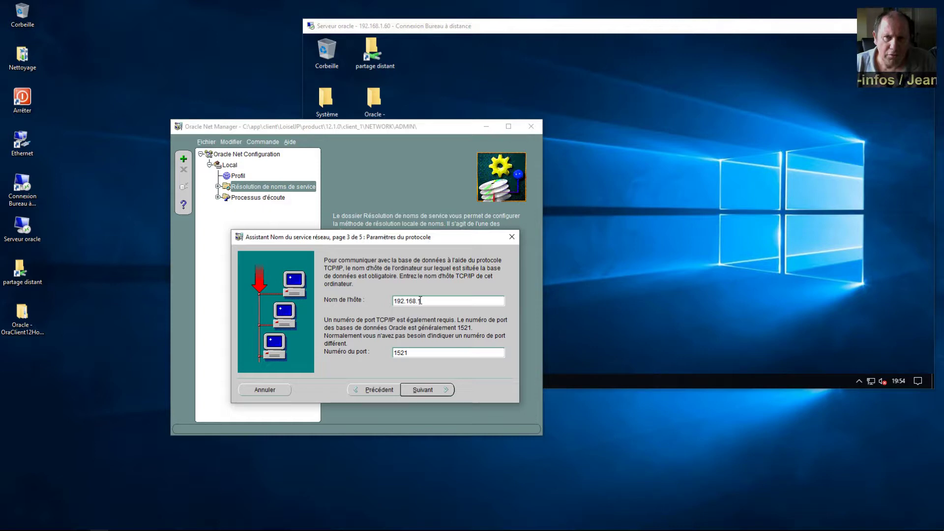
{"action": "type", "text": "60"}
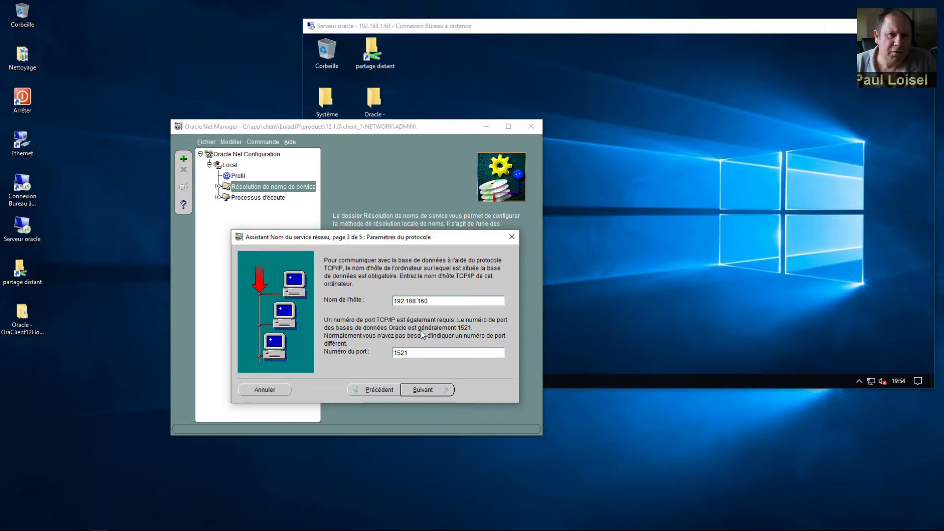
{"action": "type", "text": "."}
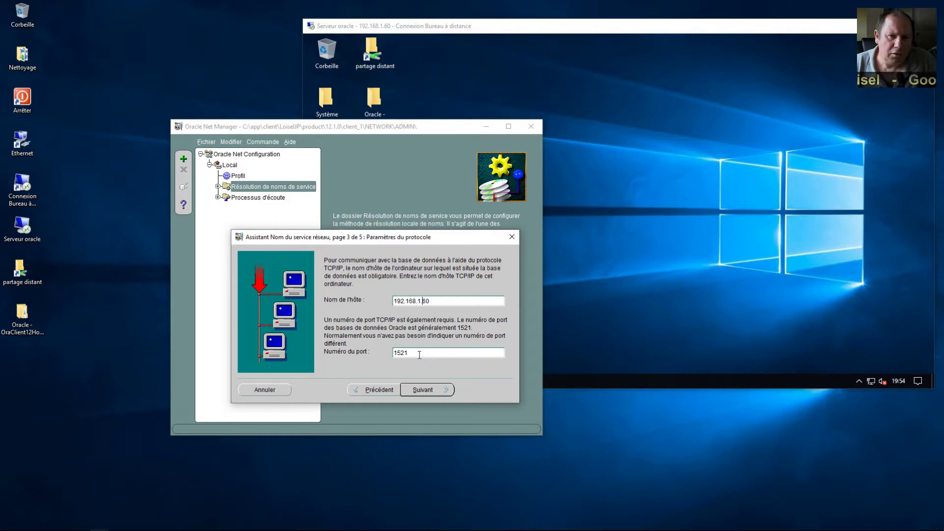
{"action": "key", "text": "Tab"}
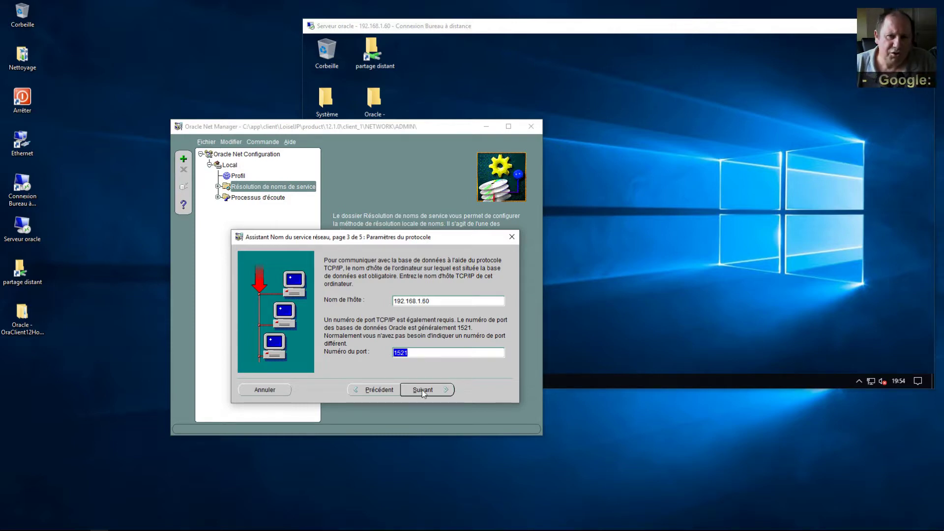
{"action": "left_click", "coordinate": [422, 389]}
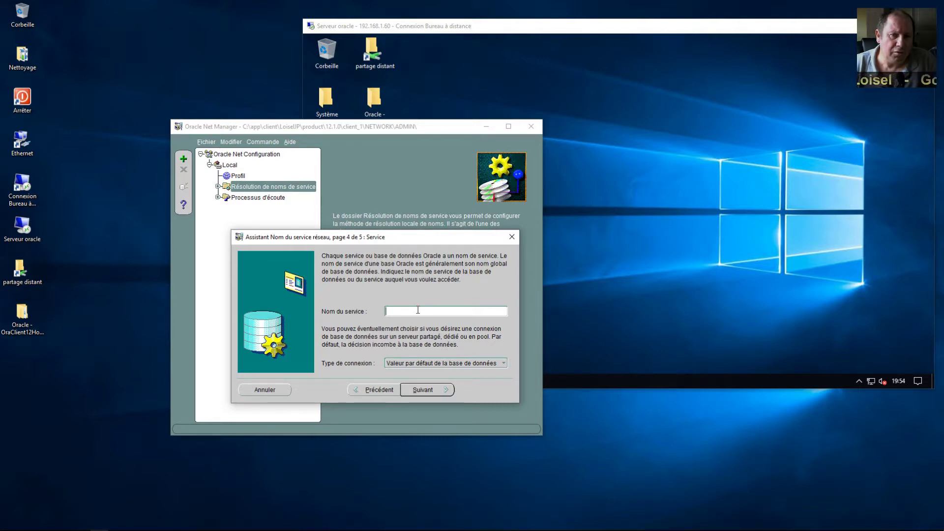
Step: Enter orcl as the service name and run the connection test from the last page
{"action": "type", "text": "orcl"}
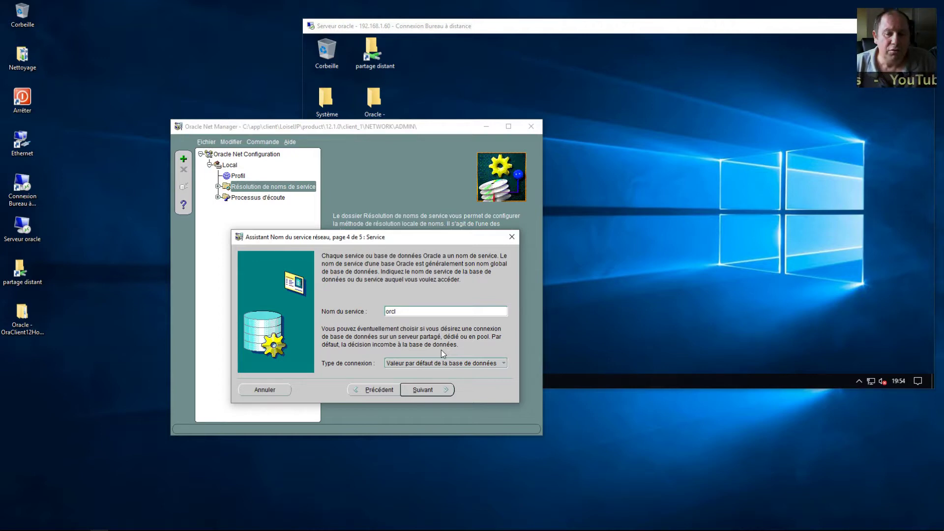
{"action": "left_click", "coordinate": [430, 394]}
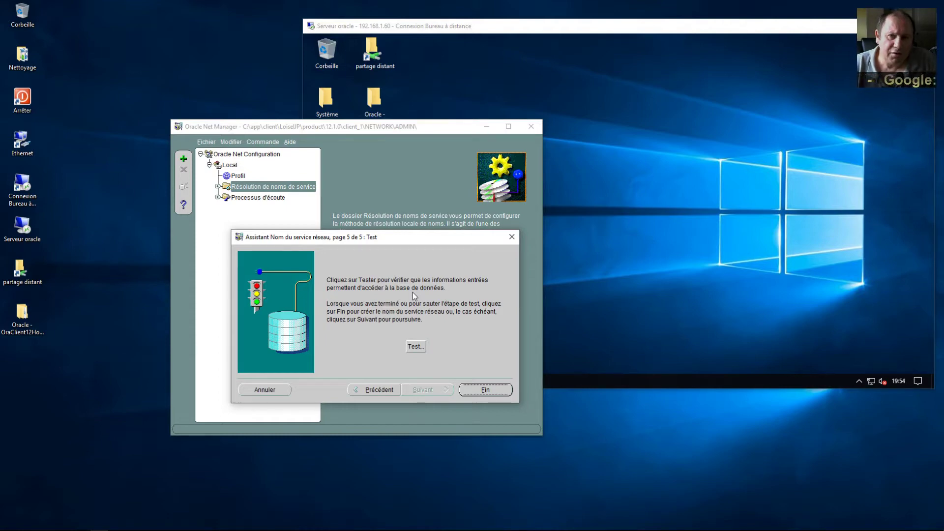
{"action": "left_click", "coordinate": [413, 346]}
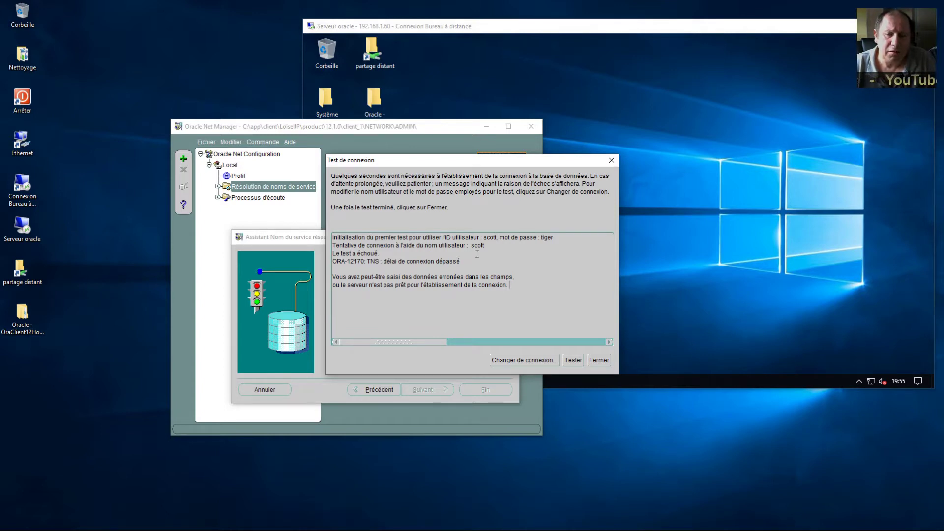
Step: Highlight the login and failure lines in the test log showing the ORA-12170 timeout
{"action": "left_click_drag", "start_coordinate": [482, 237], "coordinate": [573, 243]}
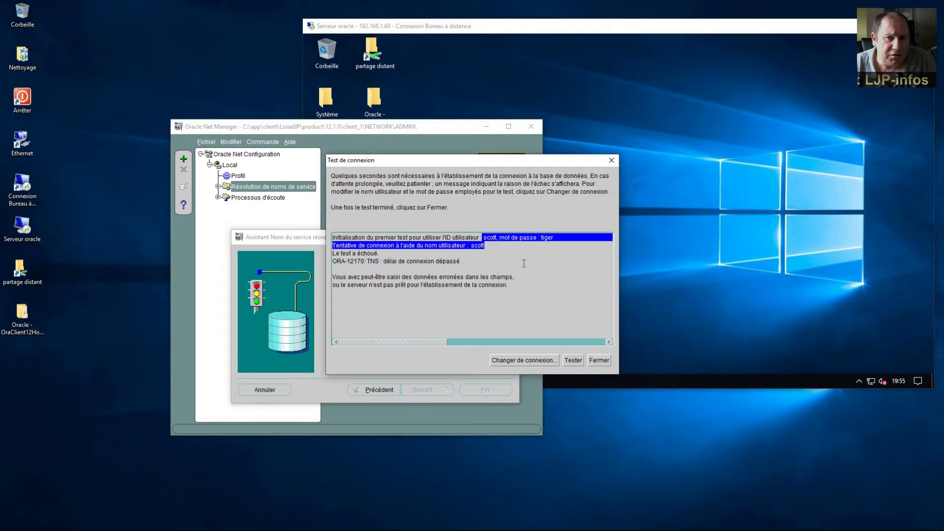
{"action": "left_click", "coordinate": [509, 261]}
{"action": "left_click_drag", "start_coordinate": [382, 253], "coordinate": [330, 253]}
Step: Change the test login to user system with the account's password
{"action": "double_click", "coordinate": [389, 284]}
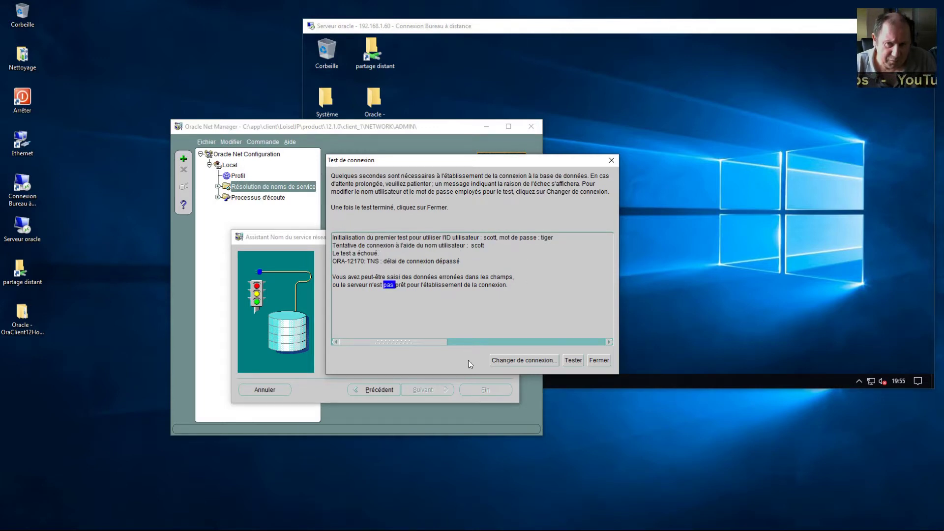
{"action": "left_click", "coordinate": [494, 361]}
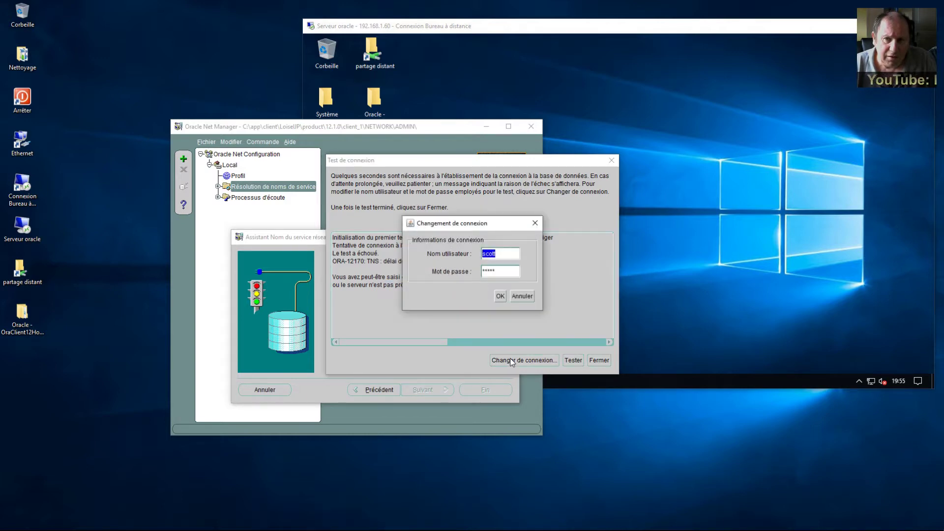
{"action": "left_click", "coordinate": [500, 252]}
{"action": "double_click", "coordinate": [485, 253]}
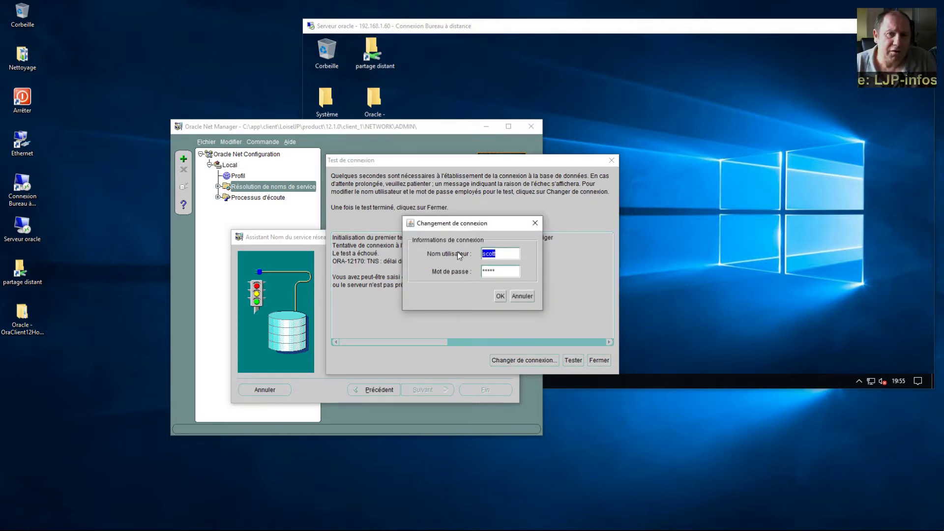
{"action": "type", "text": "system"}
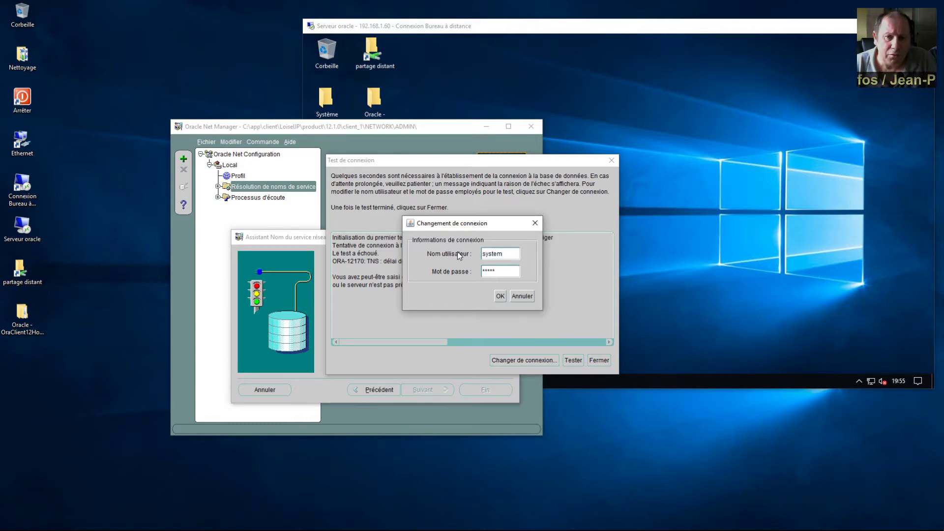
{"action": "double_click", "coordinate": [503, 271]}
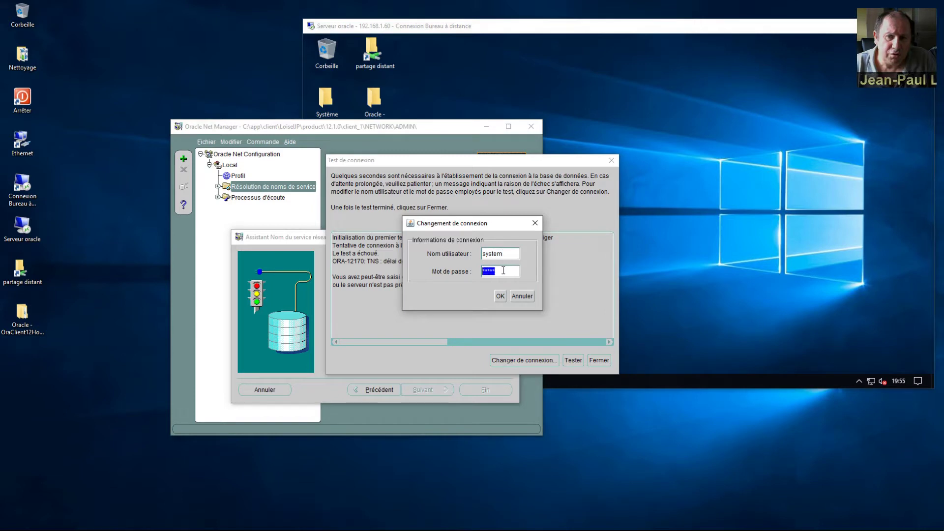
{"action": "type", "text": "oracle"}
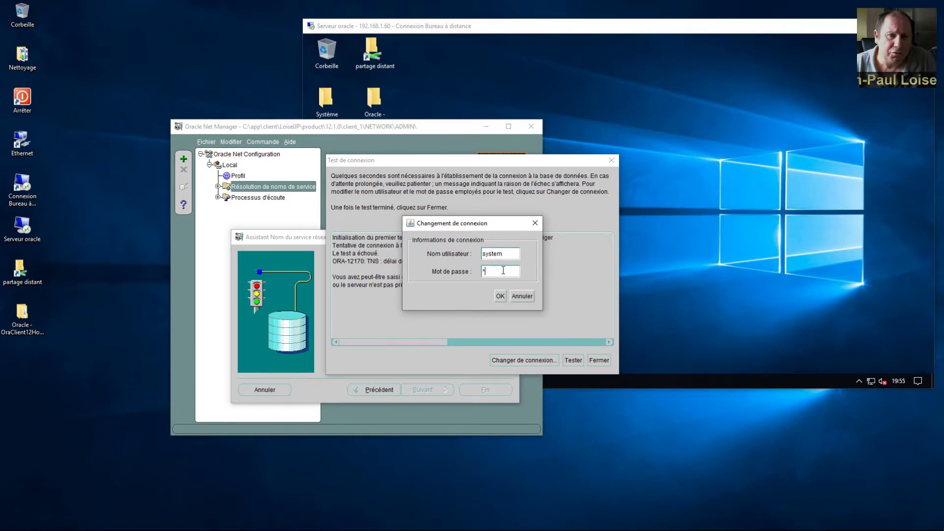
{"action": "type", "text": "123"}
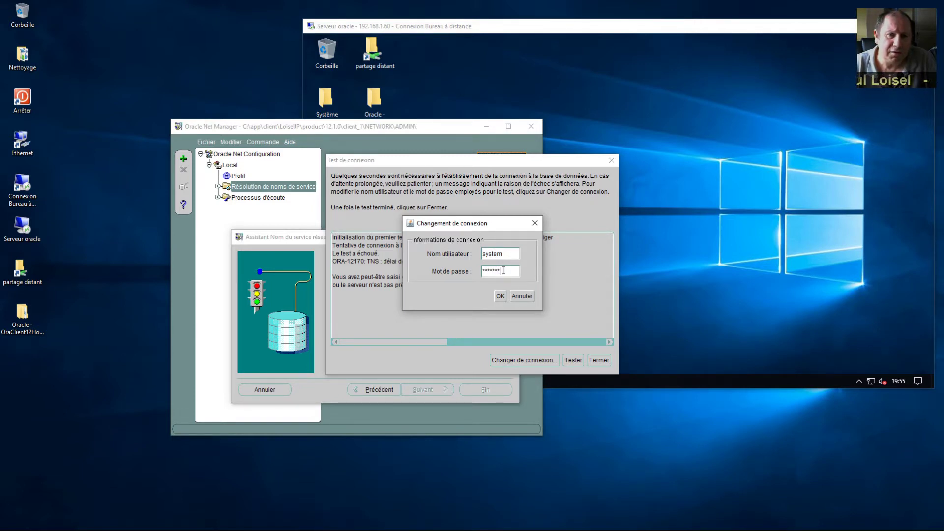
{"action": "left_click", "coordinate": [499, 296]}
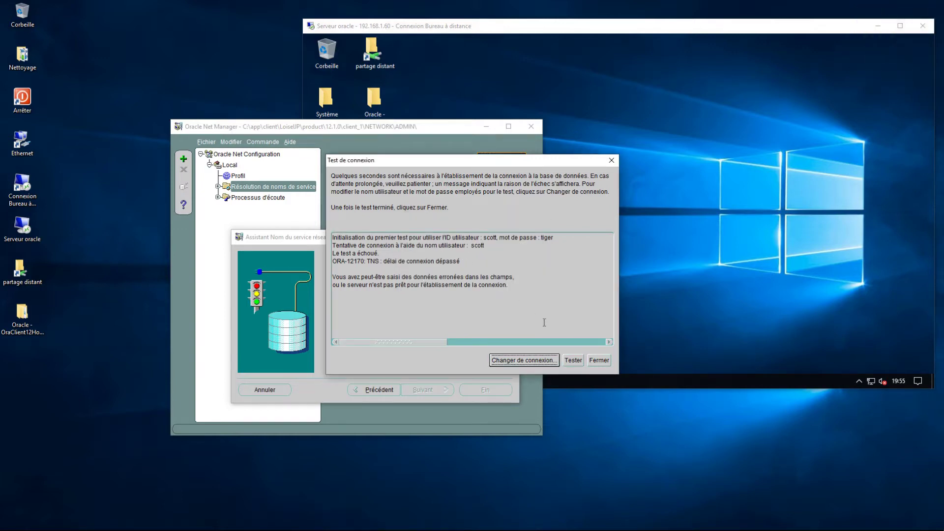
Step: Rerun the connection test as system, then bring the remote server's desktop forward
{"action": "left_click", "coordinate": [574, 361]}
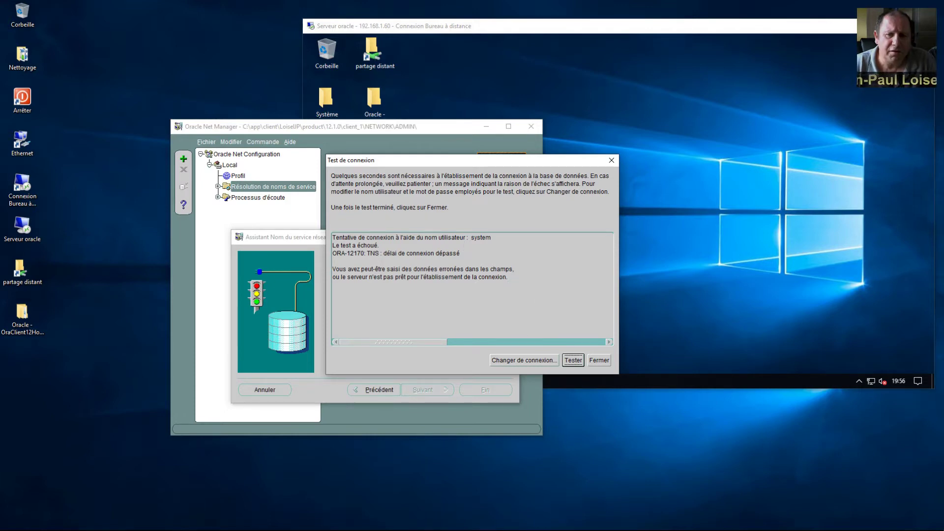
{"action": "left_click", "coordinate": [762, 324]}
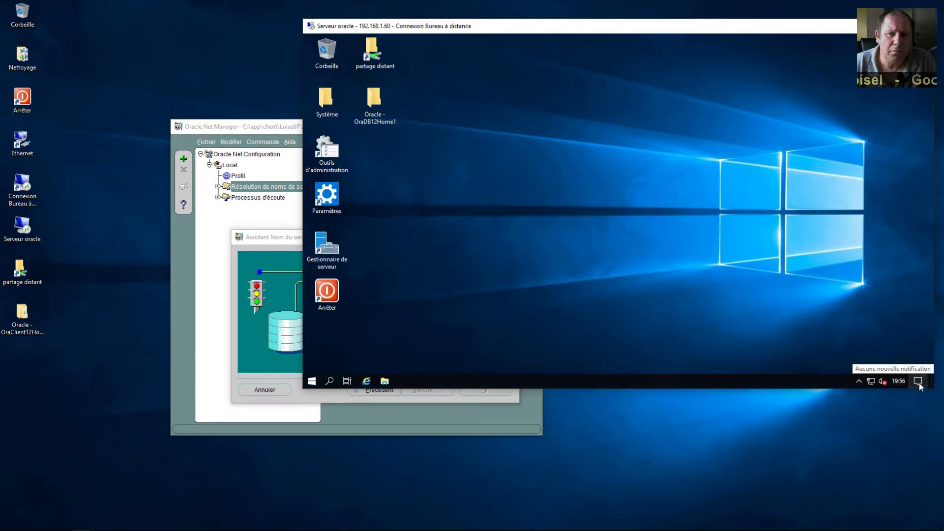
Step: On the remote server, search Settings for 'pare' and open Windows Defender Firewall
{"action": "left_click", "coordinate": [918, 384]}
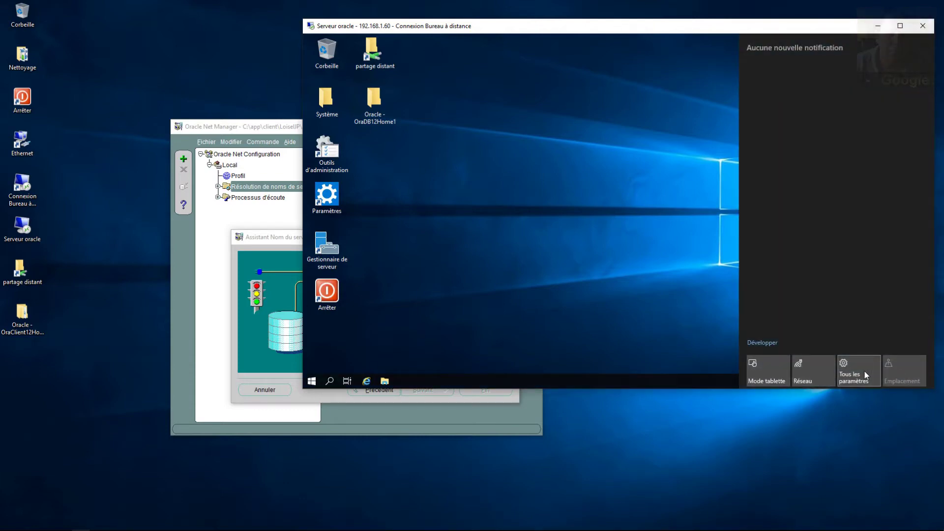
{"action": "left_click", "coordinate": [858, 374]}
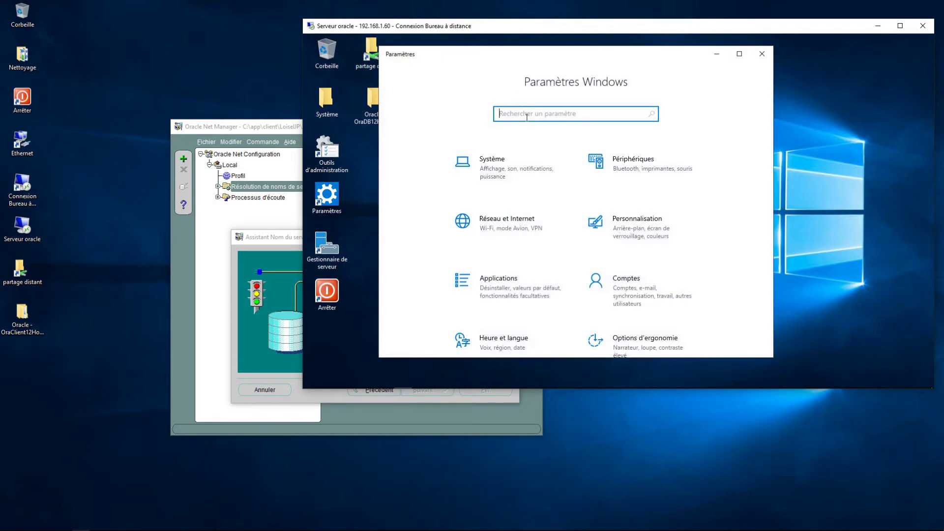
{"action": "type", "text": "pare"}
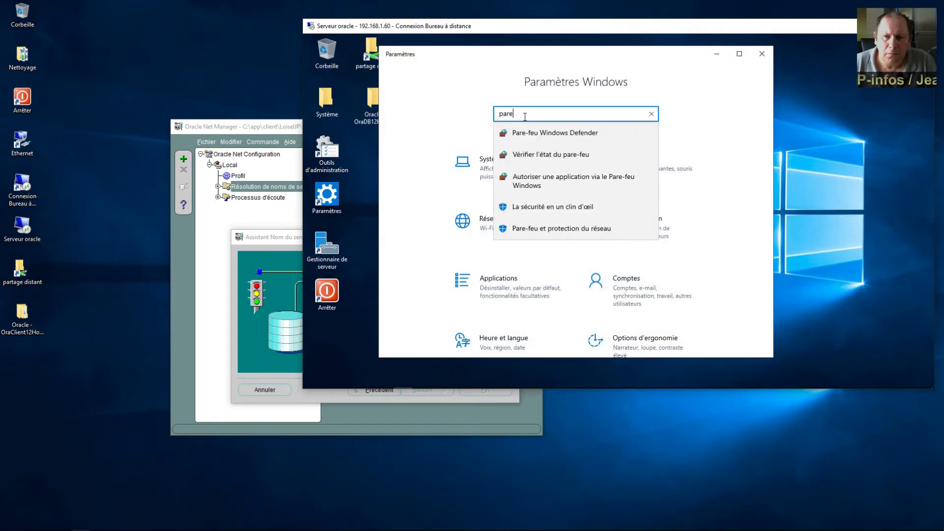
{"action": "key", "text": "Down"}
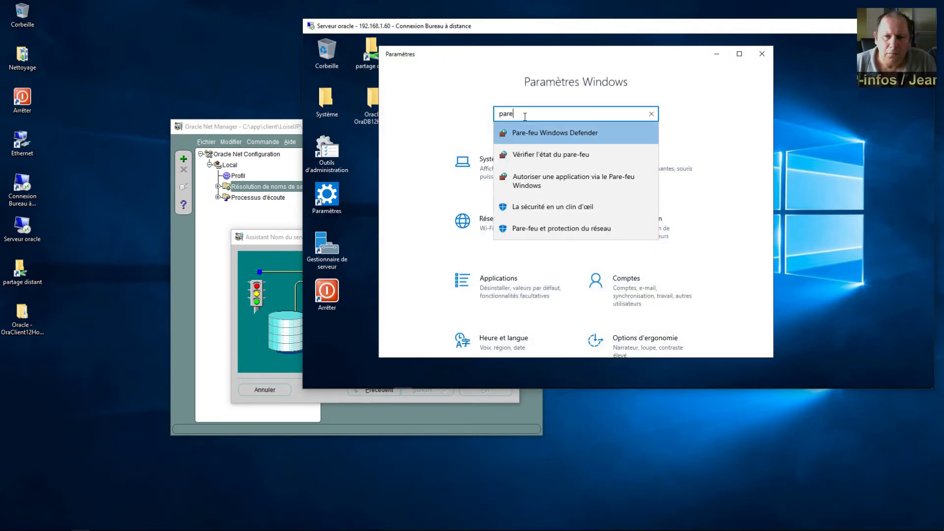
{"action": "key", "text": "Return"}
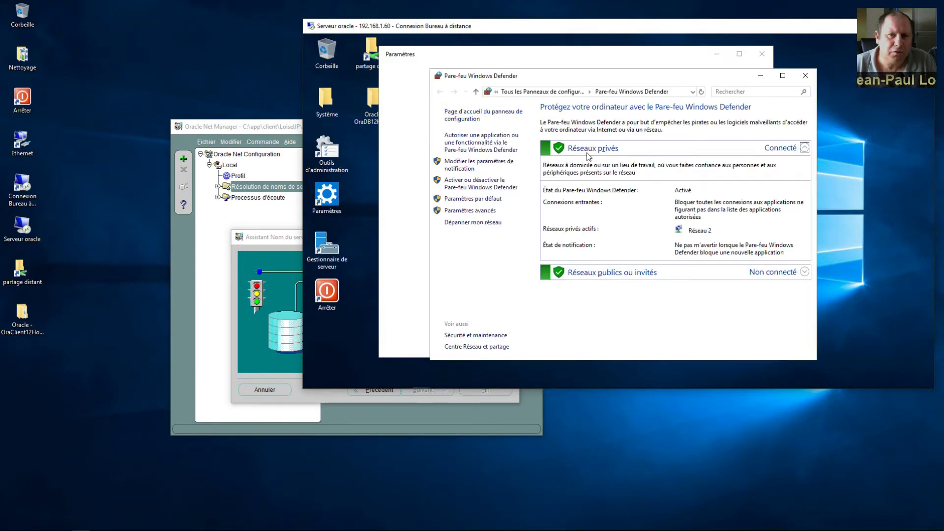
Step: Turn the firewall off for private and public networks, then close the firewall and Settings windows
{"action": "left_click", "coordinate": [496, 185]}
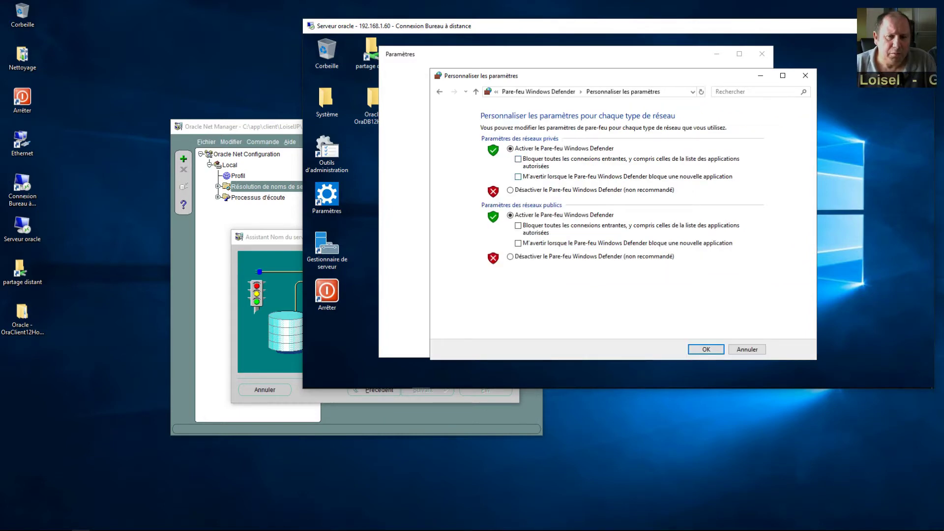
{"action": "left_click", "coordinate": [532, 191]}
{"action": "left_click", "coordinate": [533, 260]}
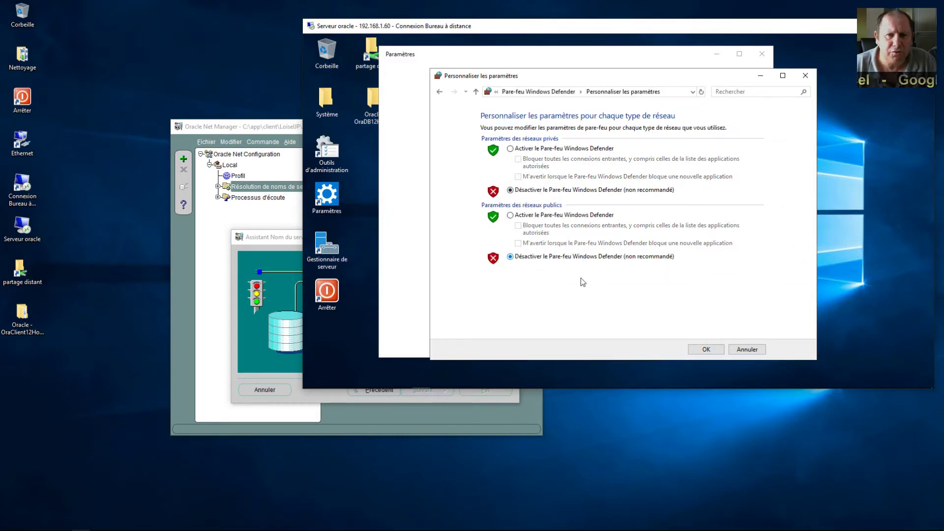
{"action": "left_click", "coordinate": [705, 350]}
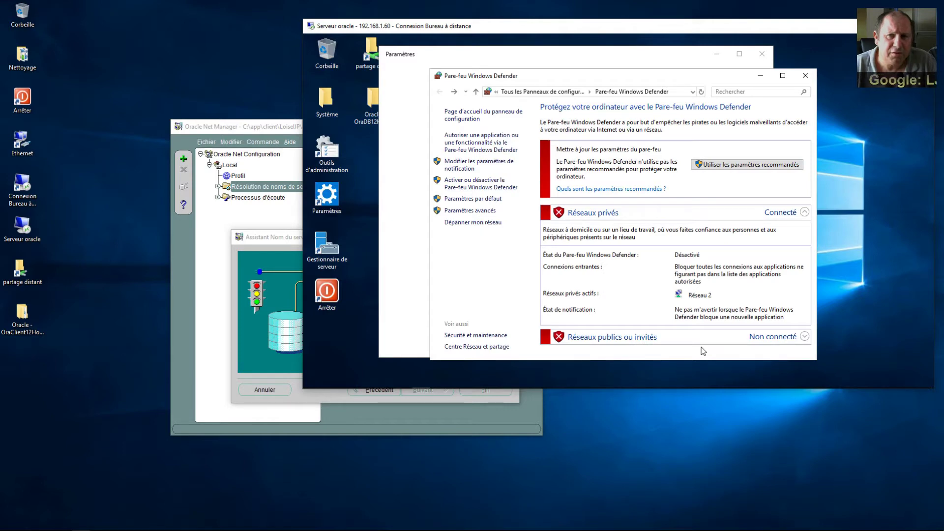
{"action": "left_click", "coordinate": [806, 77]}
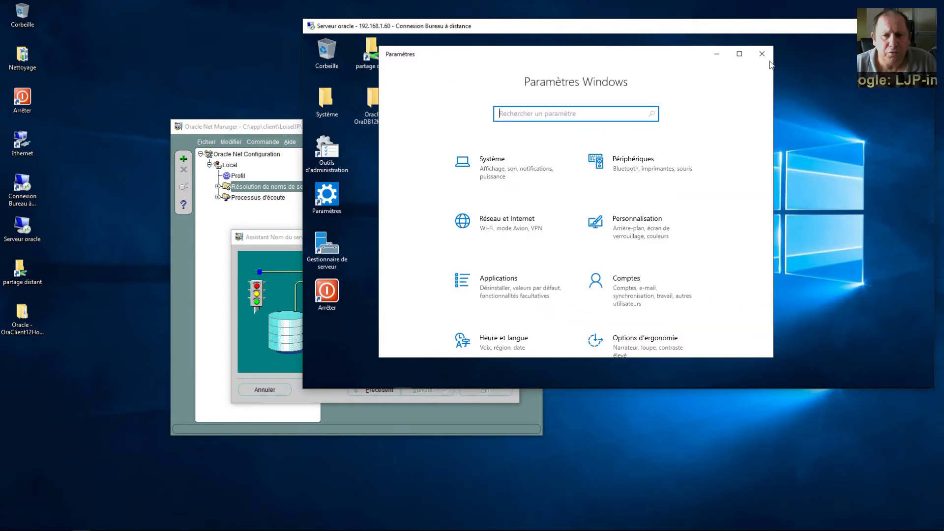
{"action": "left_click", "coordinate": [762, 55]}
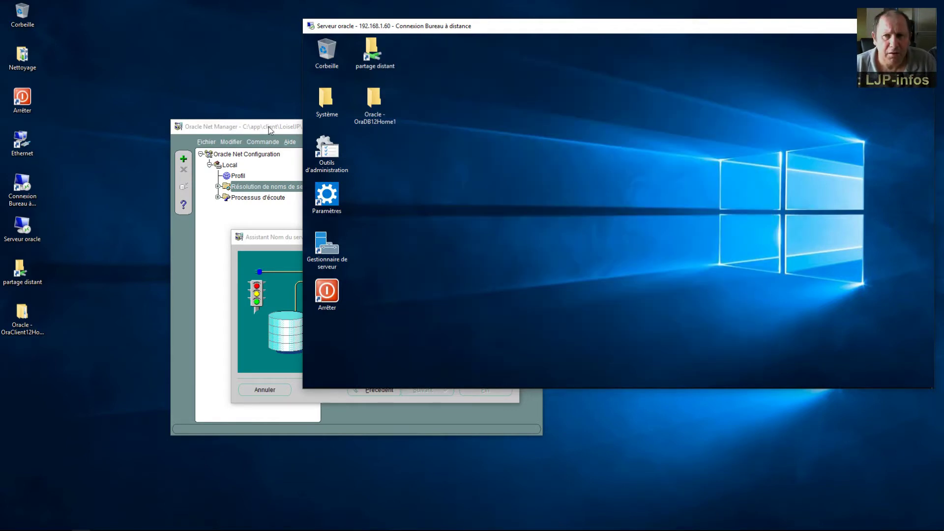
Step: Rerun the Net Manager connection test as system and confirm it succeeds
{"action": "left_click", "coordinate": [268, 127]}
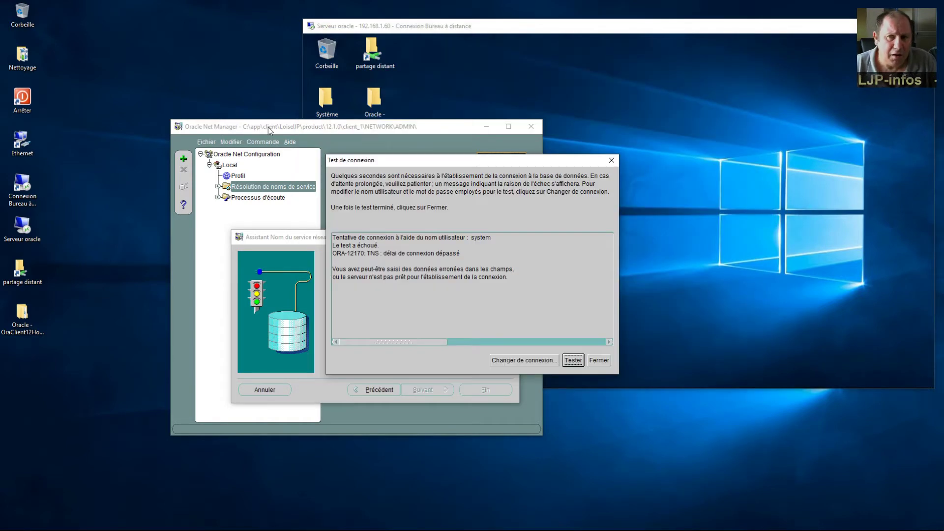
{"action": "left_click", "coordinate": [575, 360]}
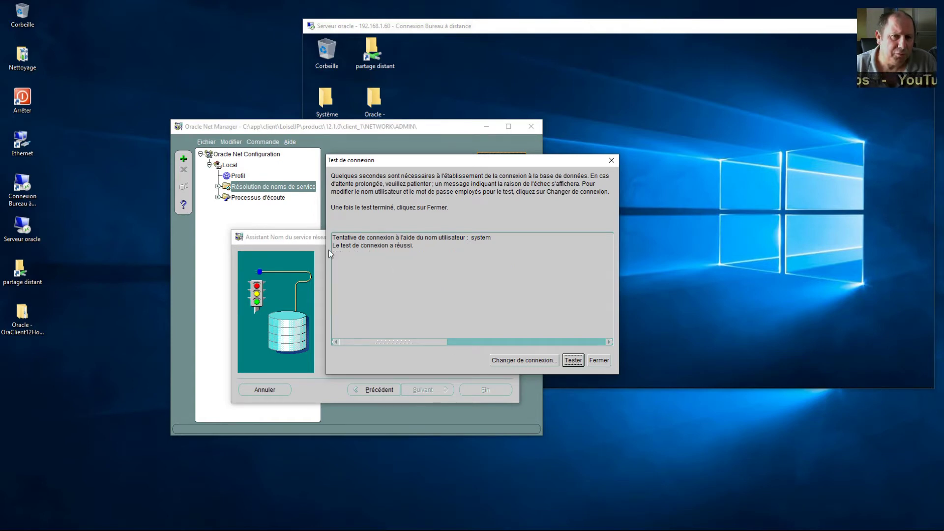
{"action": "left_click_drag", "start_coordinate": [360, 245], "coordinate": [415, 245]}
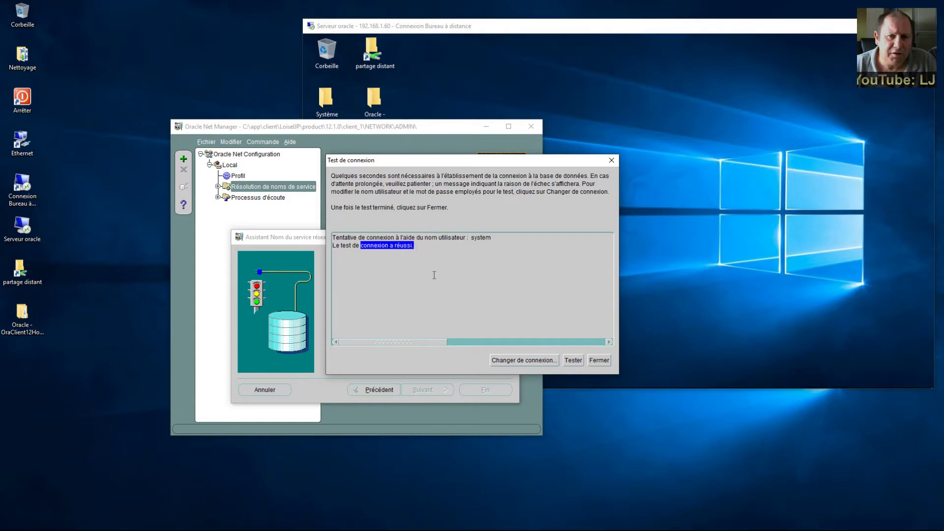
Step: Change the test user to sys, retest, read the ORA-28009 SYSDBA error, and close the results
{"action": "left_click", "coordinate": [529, 360]}
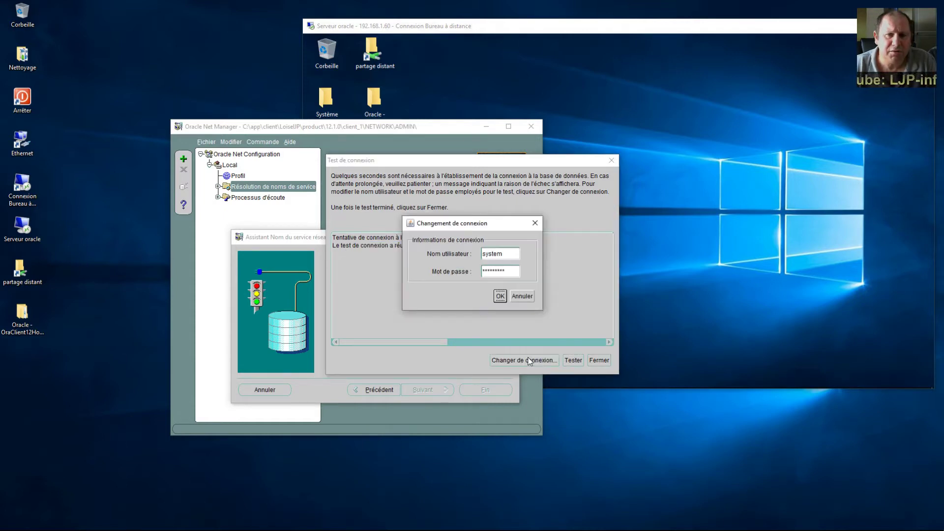
{"action": "double_click", "coordinate": [512, 252]}
{"action": "left_click", "coordinate": [512, 253]}
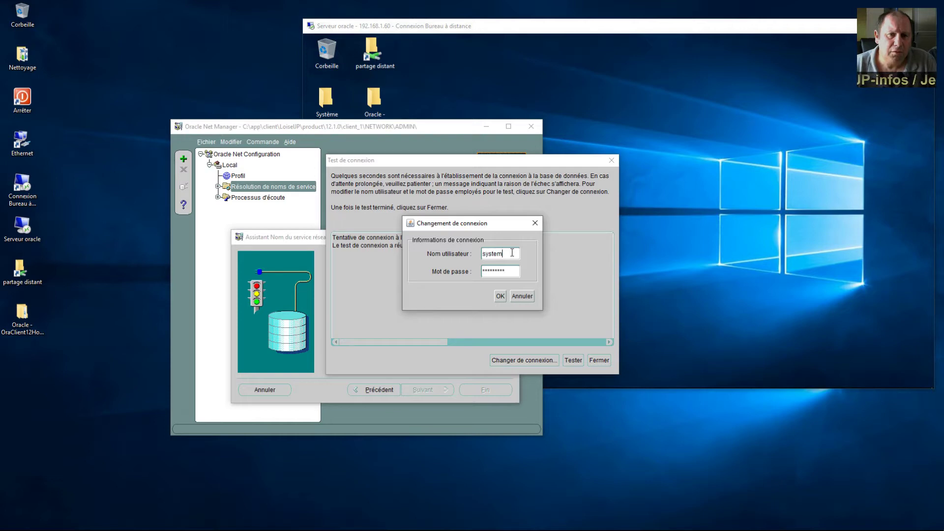
{"action": "key", "text": "BackSpace"}
{"action": "key", "text": "BackSpace"}
{"action": "key", "text": "BackSpace"}
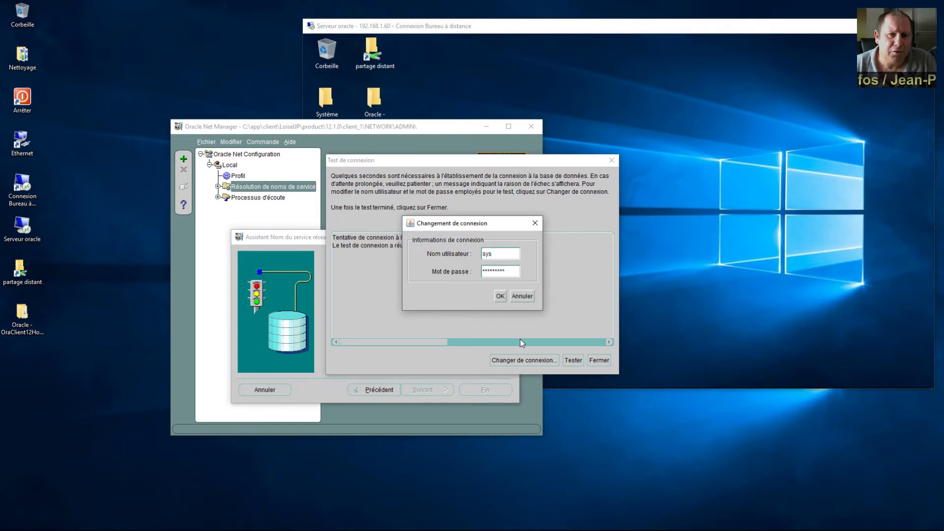
{"action": "left_click", "coordinate": [500, 296]}
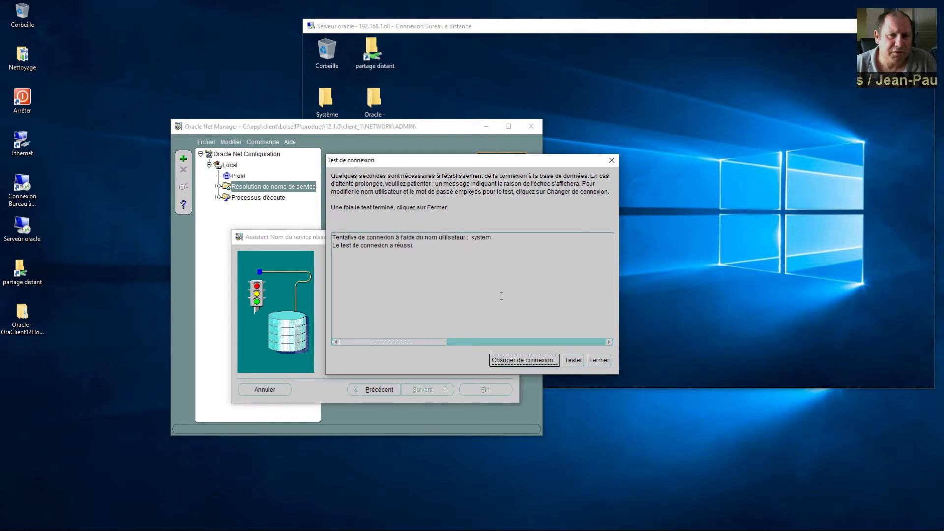
{"action": "left_click", "coordinate": [528, 361]}
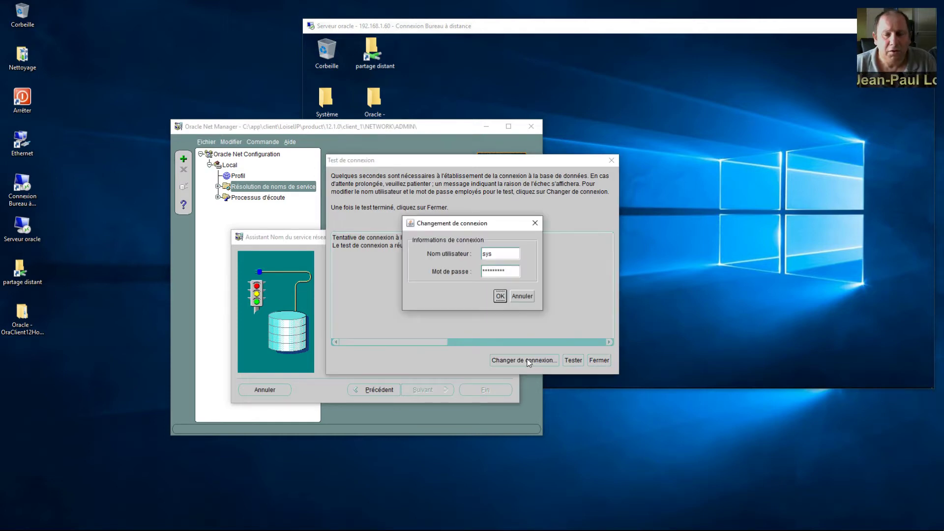
{"action": "left_click", "coordinate": [500, 296]}
{"action": "left_click", "coordinate": [571, 361]}
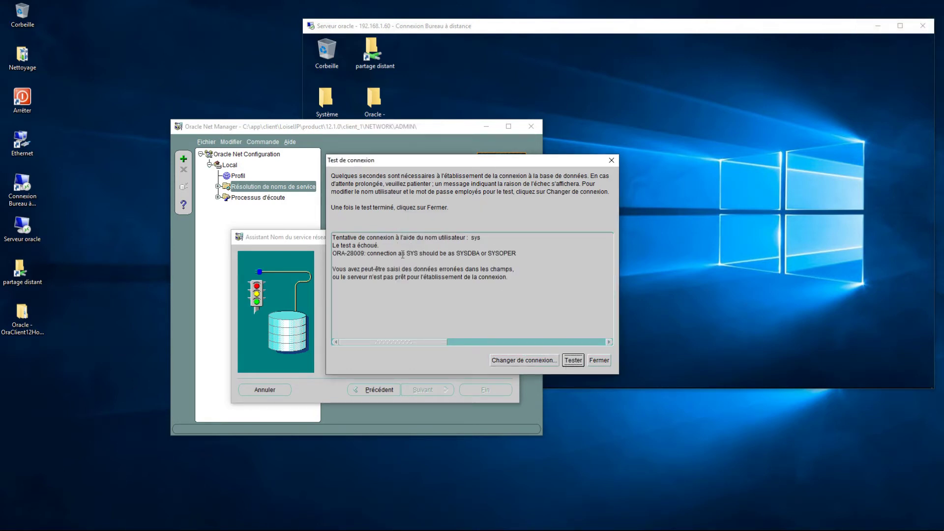
{"action": "left_click_drag", "start_coordinate": [410, 253], "coordinate": [481, 252]}
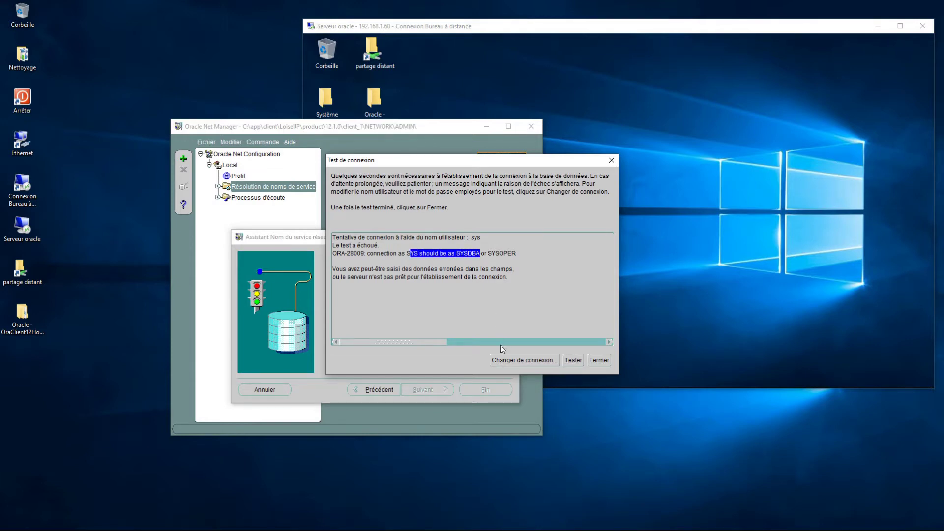
{"action": "left_click", "coordinate": [598, 361]}
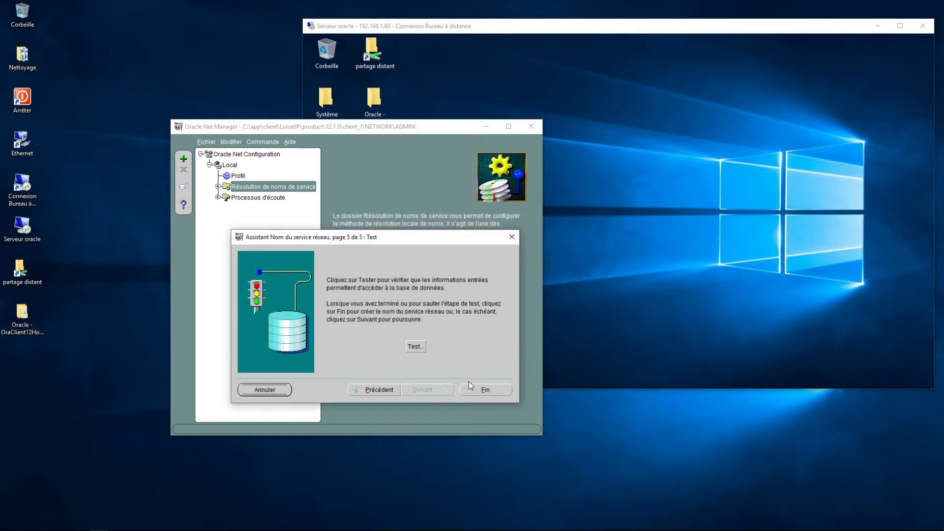
Step: Finish the wizard to create the orcl service (192.168.1.60, port 1521) and save the network configuration on closing
{"action": "left_click", "coordinate": [482, 389]}
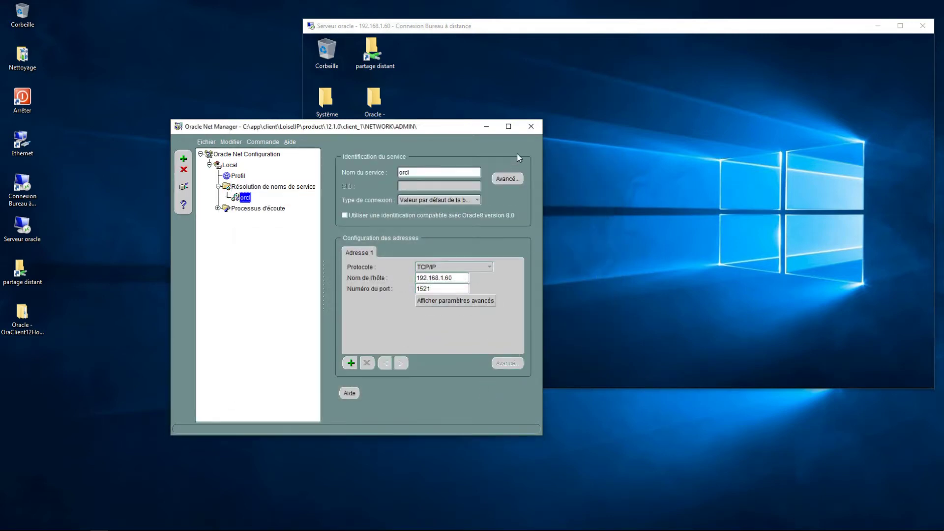
{"action": "left_click", "coordinate": [531, 129]}
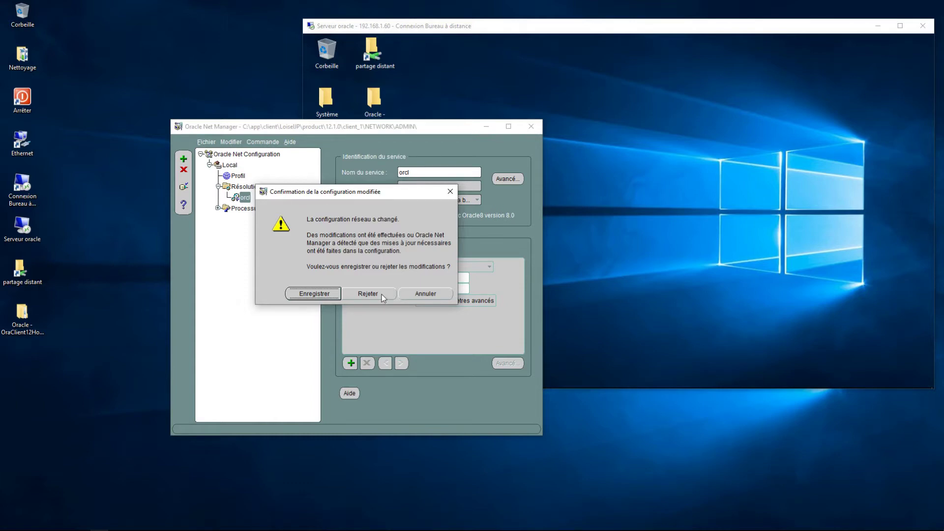
{"action": "left_click", "coordinate": [333, 293]}
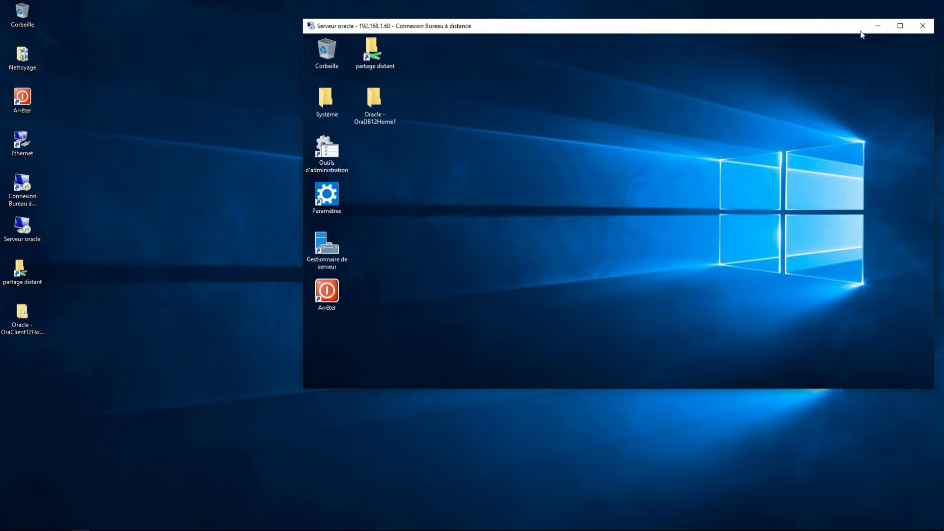
Step: Close the remote desktop and open Oracle - OraClient12Home1 > Développement d'applications in Explorer
{"action": "left_click", "coordinate": [922, 29]}
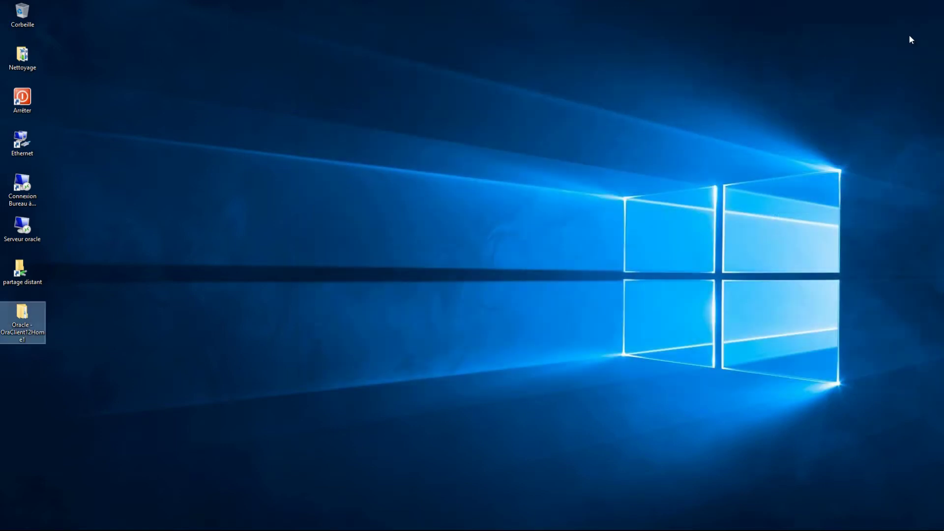
{"action": "double_click", "coordinate": [31, 329]}
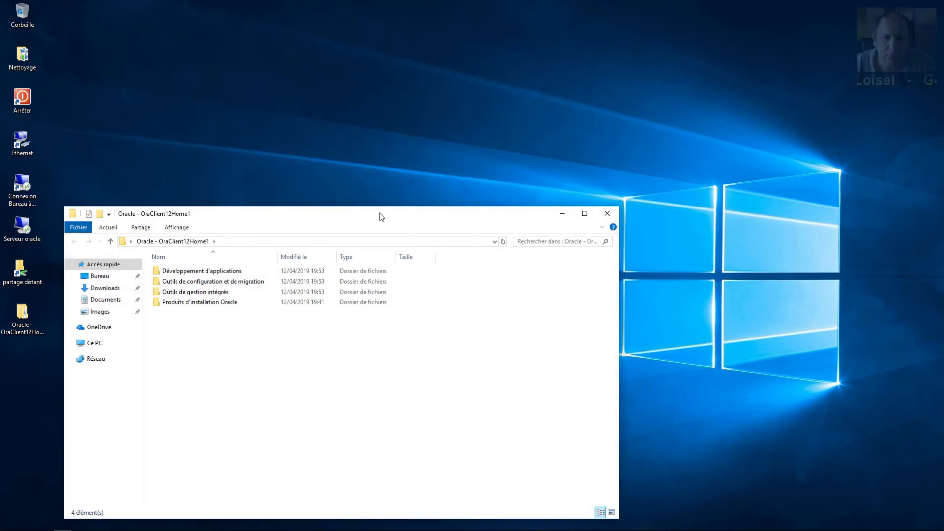
{"action": "left_click_drag", "start_coordinate": [382, 216], "coordinate": [552, 139]}
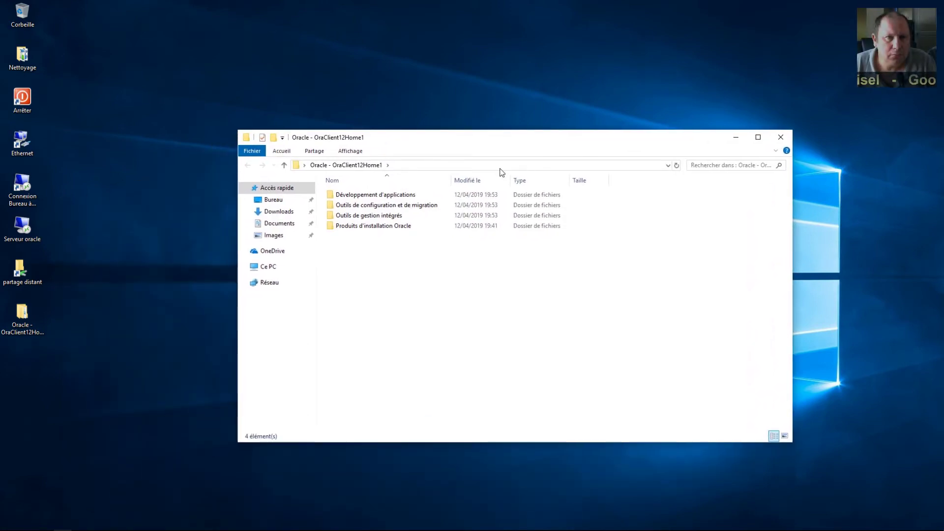
{"action": "double_click", "coordinate": [378, 195]}
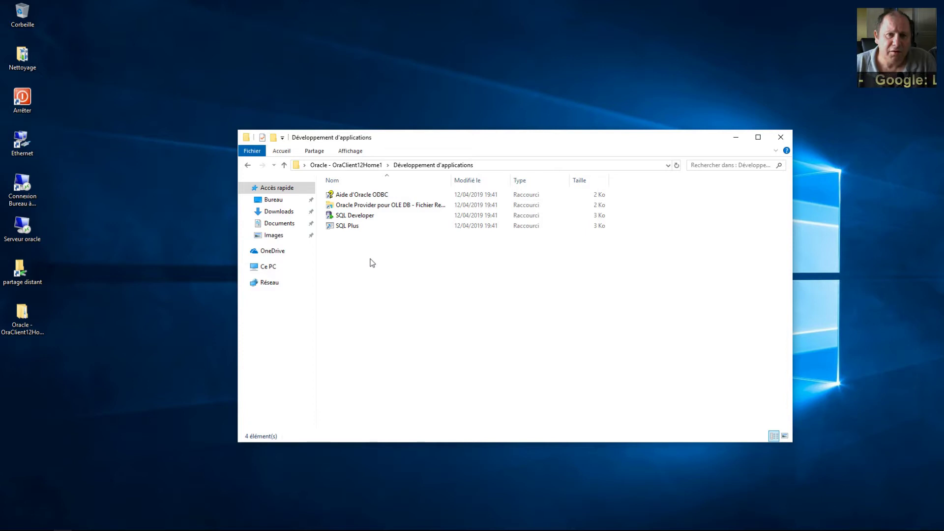
Step: Move the SQL Developer shortcut onto the desktop, close Explorer, and launch SQL Developer from it
{"action": "left_click", "coordinate": [347, 220]}
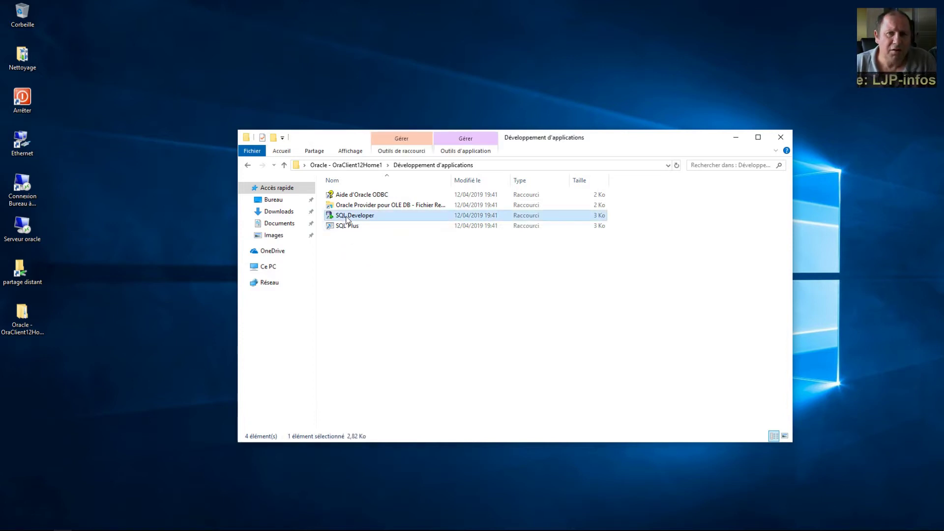
{"action": "left_click_drag", "start_coordinate": [347, 219], "coordinate": [33, 396]}
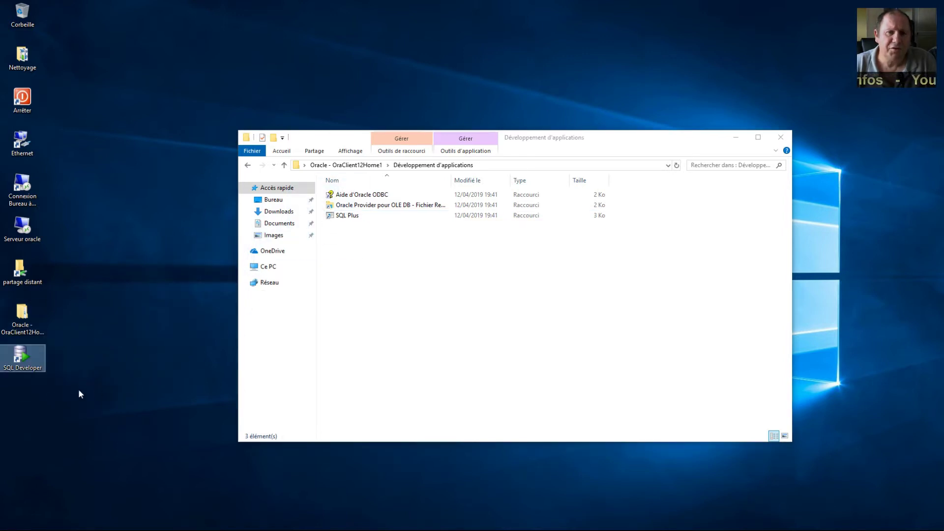
{"action": "left_click", "coordinate": [128, 383]}
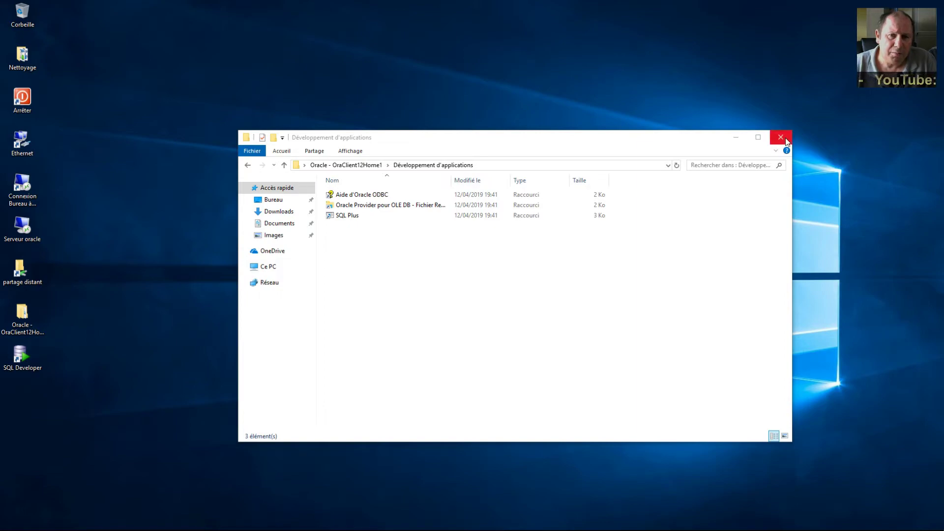
{"action": "left_click", "coordinate": [781, 137]}
{"action": "double_click", "coordinate": [22, 358]}
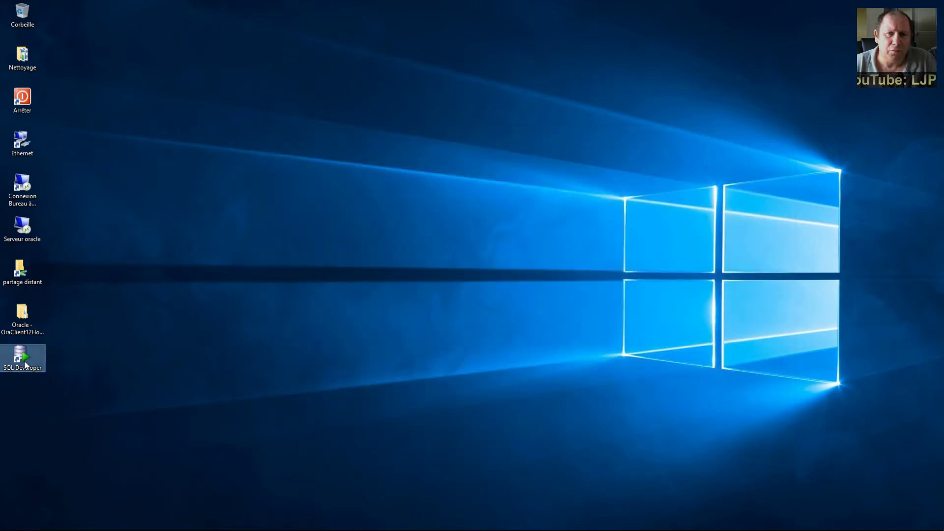
Step: Allow SQL Developer to run, accept the file type associations, and open the Nouvelle connexion dialog
{"action": "left_click", "coordinate": [428, 328]}
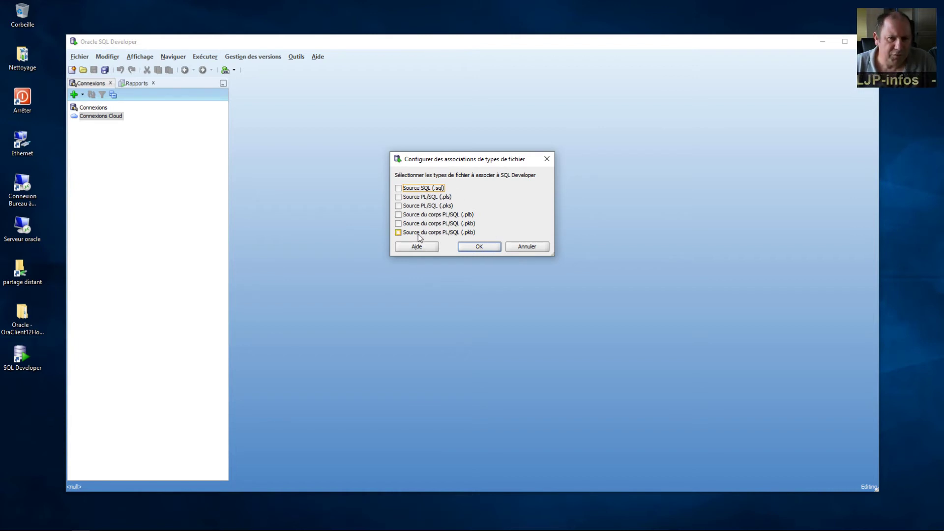
{"action": "left_click", "coordinate": [468, 247]}
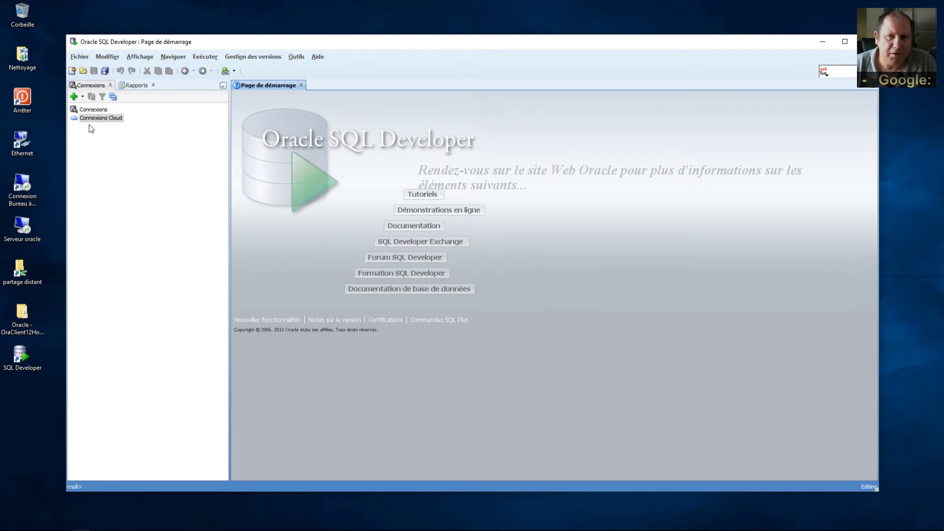
{"action": "left_click", "coordinate": [92, 110]}
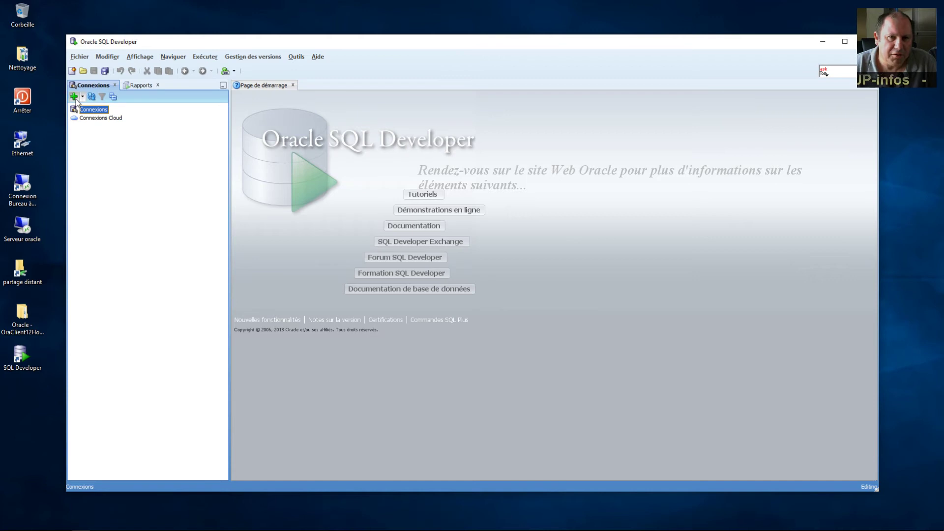
{"action": "left_click", "coordinate": [74, 98]}
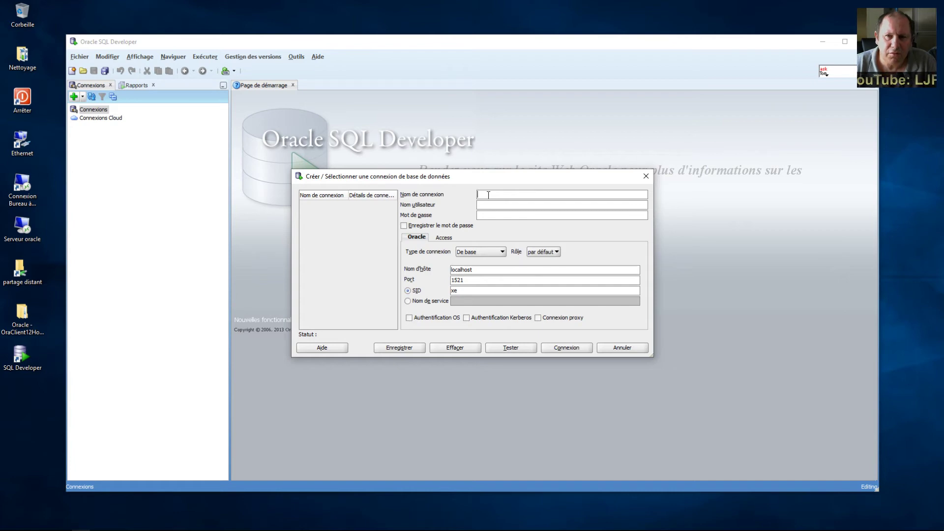
Step: Enter connection name orcl, user system and the password, then try connecting to localhost:1521
{"action": "type", "text": "orcl"}
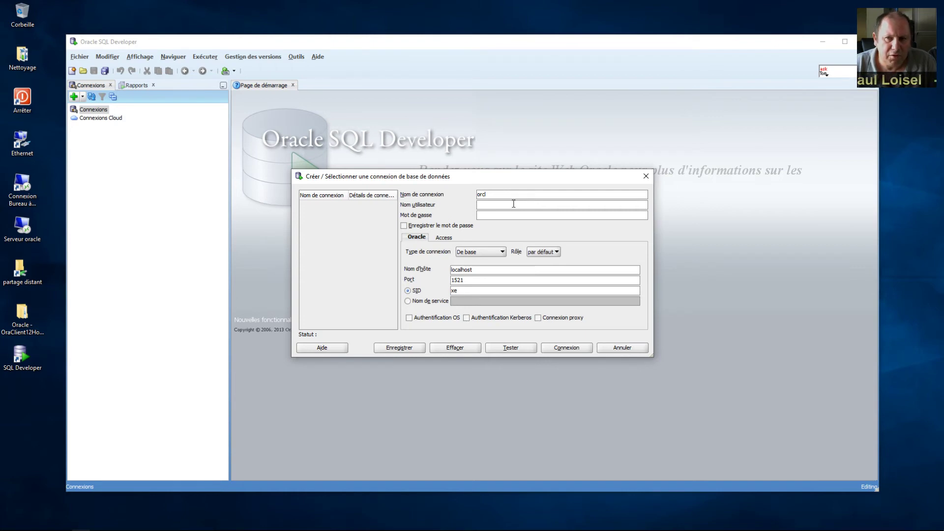
{"action": "type", "text": "ystem"}
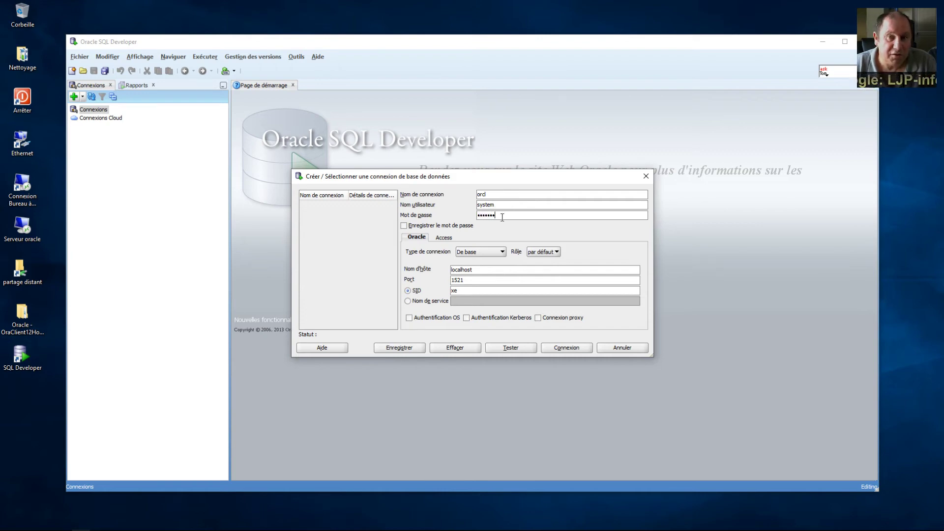
{"action": "type", "text": "1"}
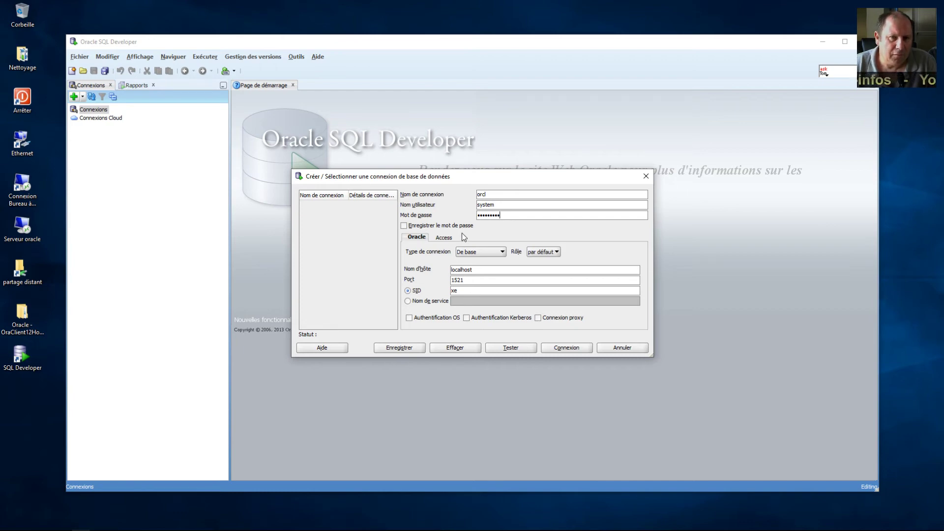
{"action": "left_click", "coordinate": [566, 350]}
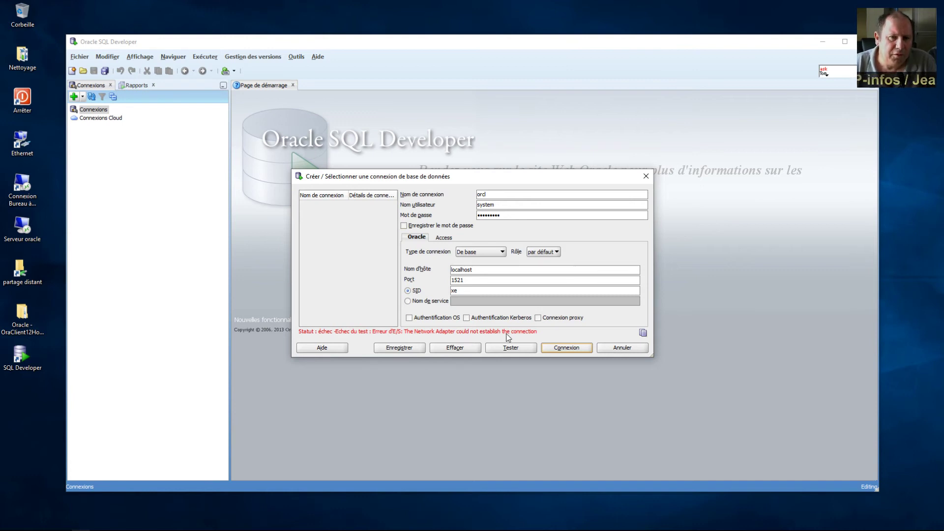
Step: Change the host name from localhost to 192.168.1.60 and retry the connection
{"action": "left_click_drag", "start_coordinate": [474, 269], "coordinate": [406, 271]}
{"action": "type", "text": "192"}
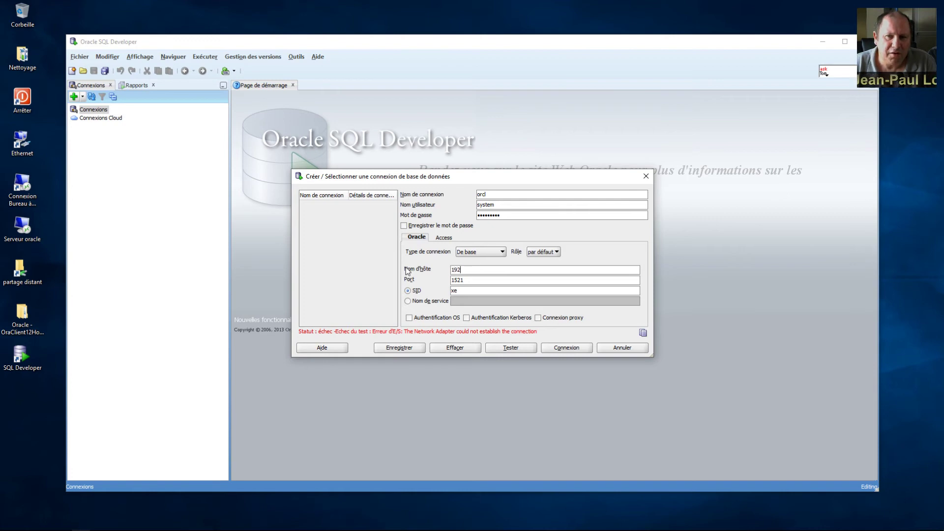
{"action": "type", "text": ".168.1."}
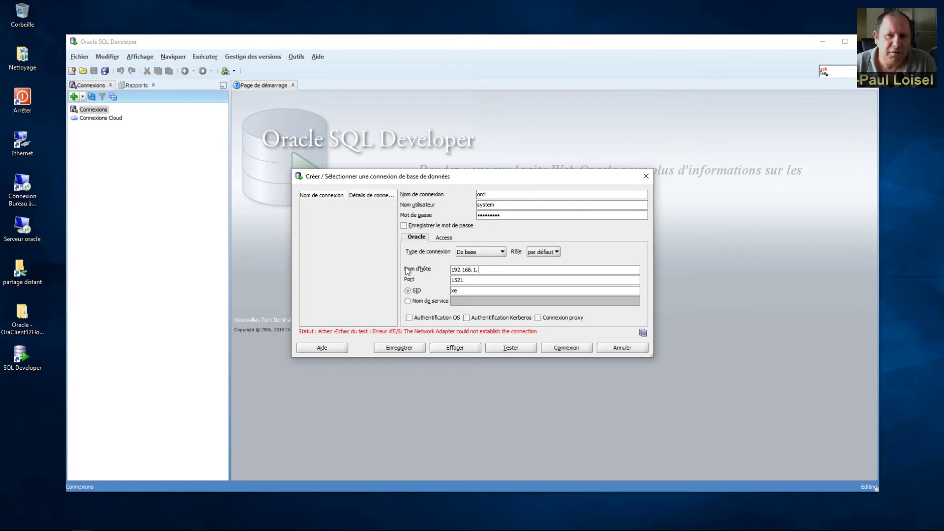
{"action": "type", "text": "60"}
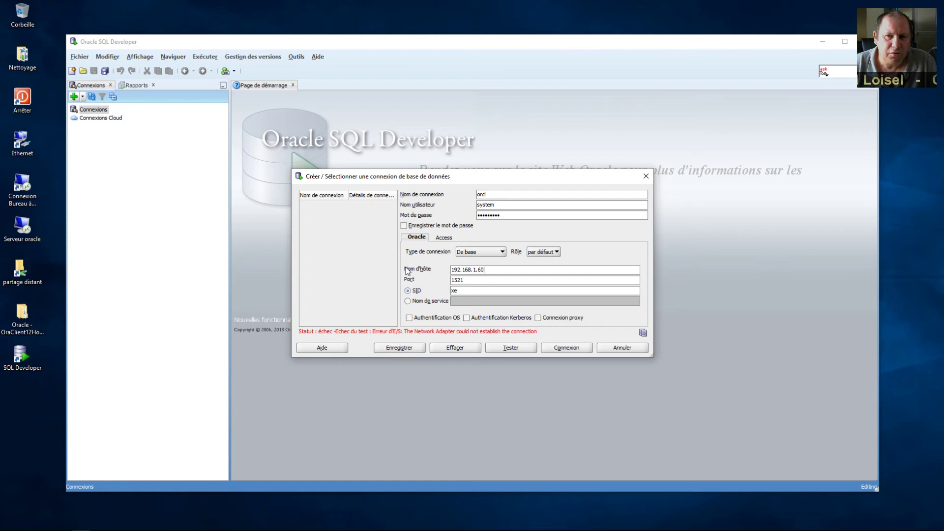
{"action": "left_click", "coordinate": [557, 350]}
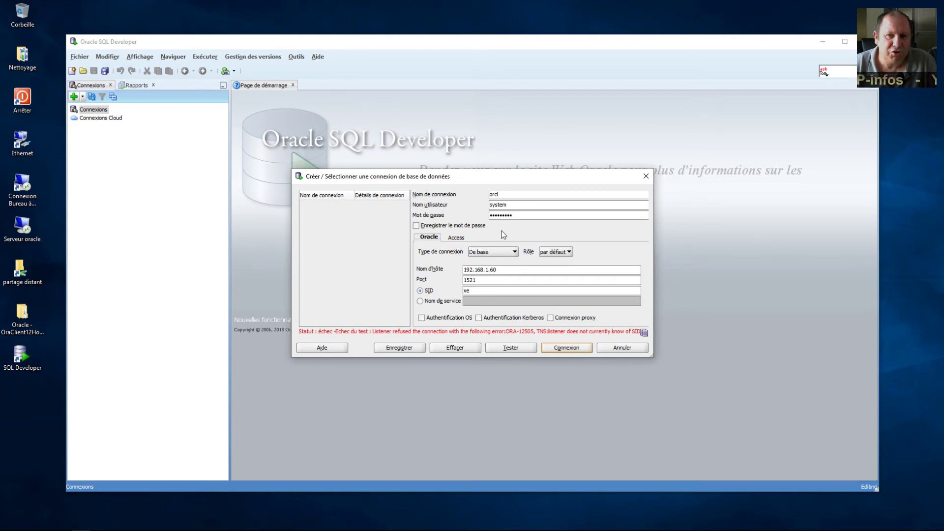
Step: Shorten the user name from system to sys and retry, getting ORA-12505 for SID xe
{"action": "left_click", "coordinate": [517, 203]}
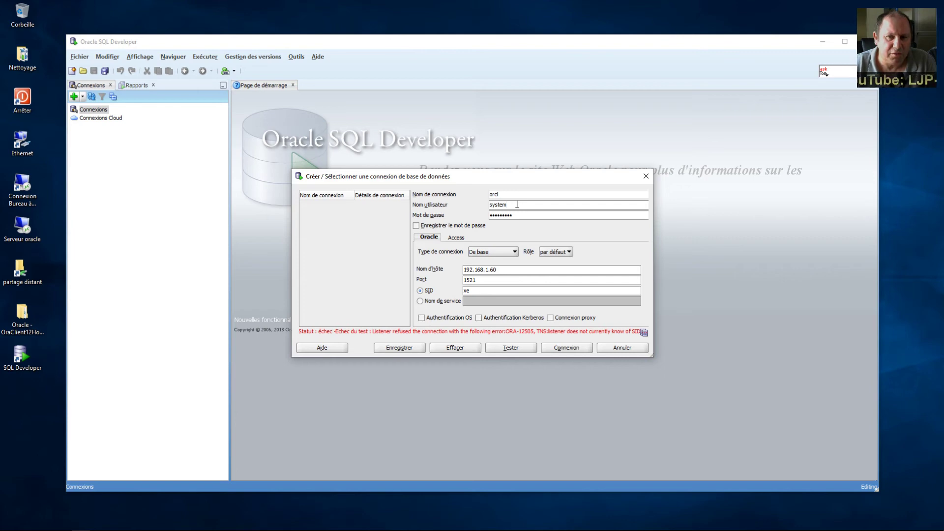
{"action": "key", "text": "BackSpace"}
{"action": "key", "text": "BackSpace"}
{"action": "key", "text": "BackSpace"}
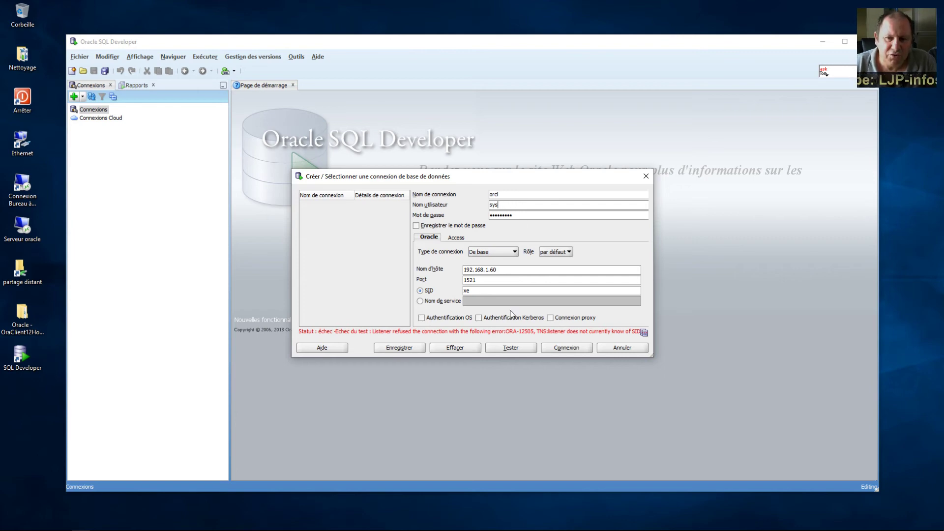
{"action": "left_click", "coordinate": [573, 350]}
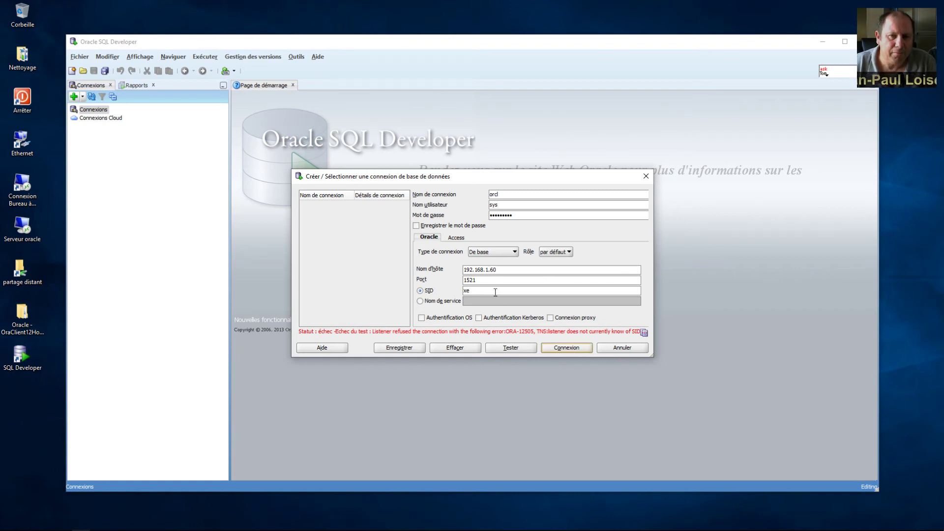
Step: Switch to service name orcl, set the user back to system, and connect successfully
{"action": "left_click", "coordinate": [449, 301]}
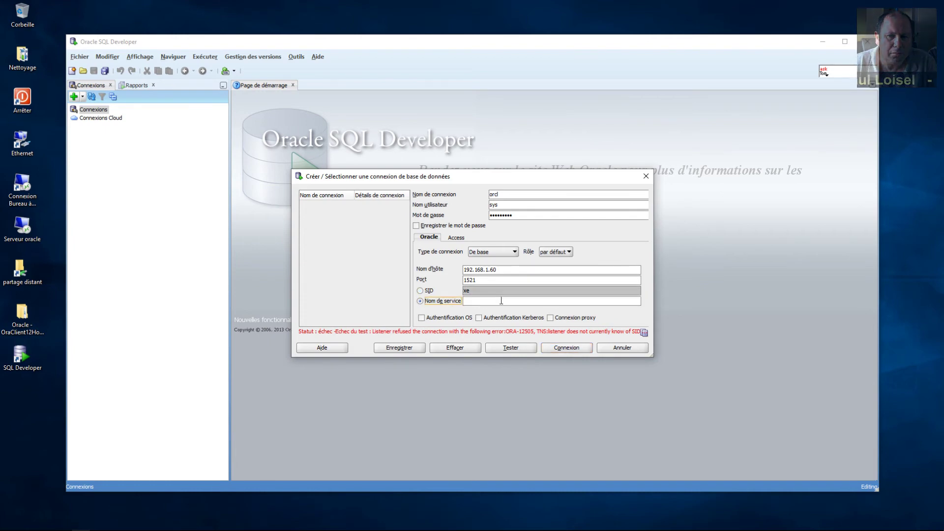
{"action": "left_click", "coordinate": [502, 300]}
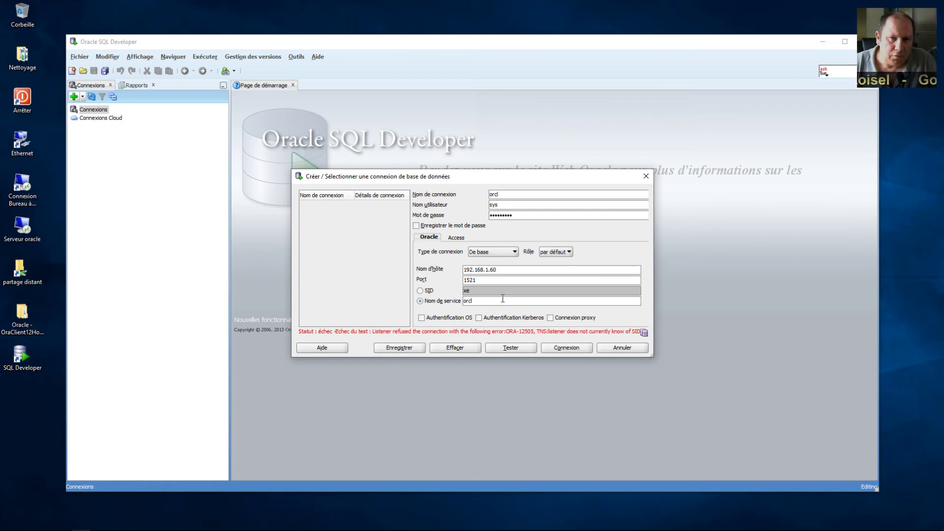
{"action": "left_click", "coordinate": [563, 350]}
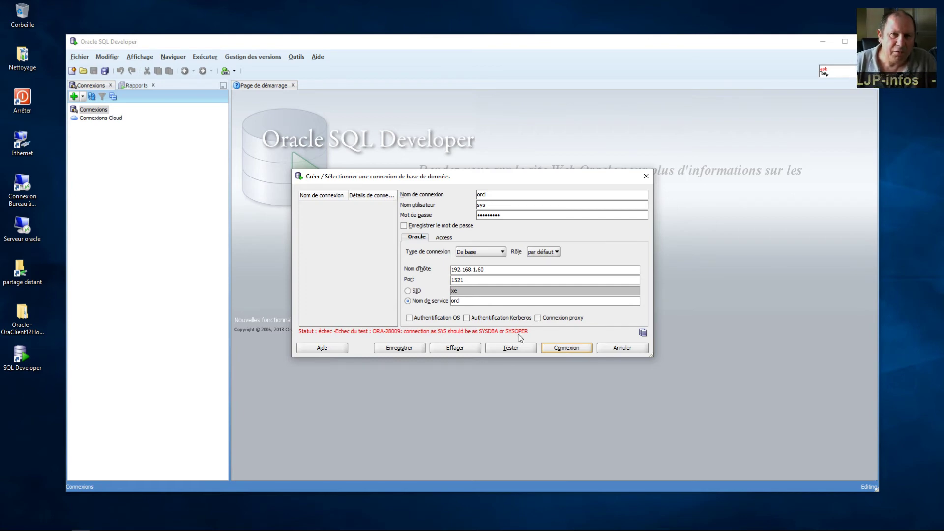
{"action": "left_click", "coordinate": [505, 207]}
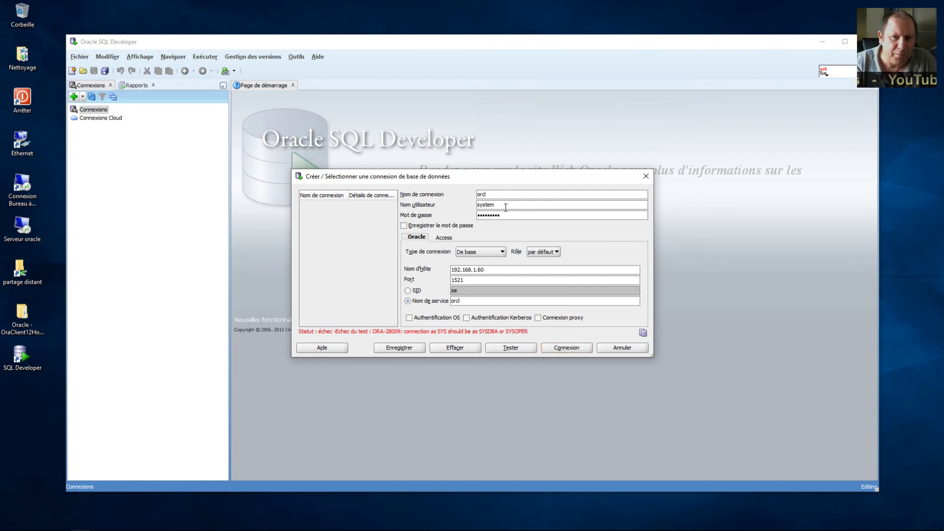
{"action": "left_click", "coordinate": [568, 346]}
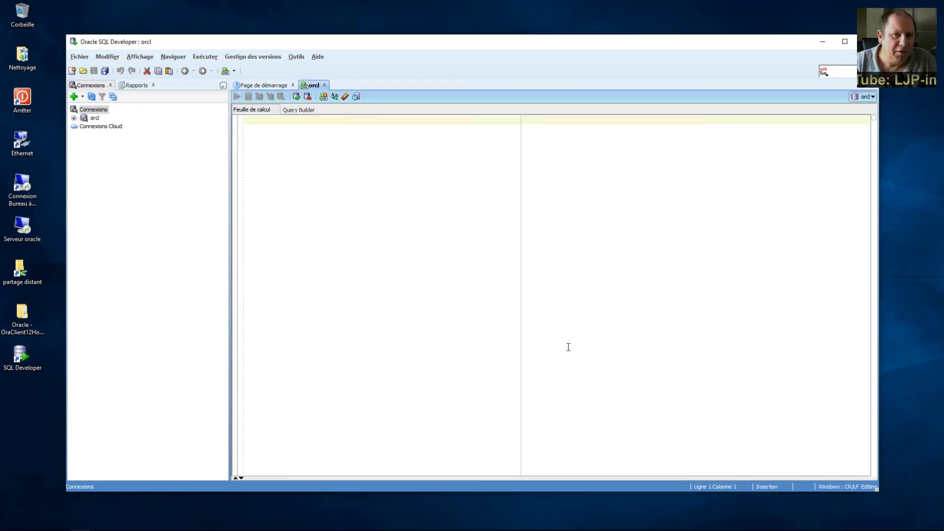
Step: Expand orcl's queue tables and view the details of DEF$_AQCALL and DEF$_AQERROR
{"action": "left_click", "coordinate": [75, 121]}
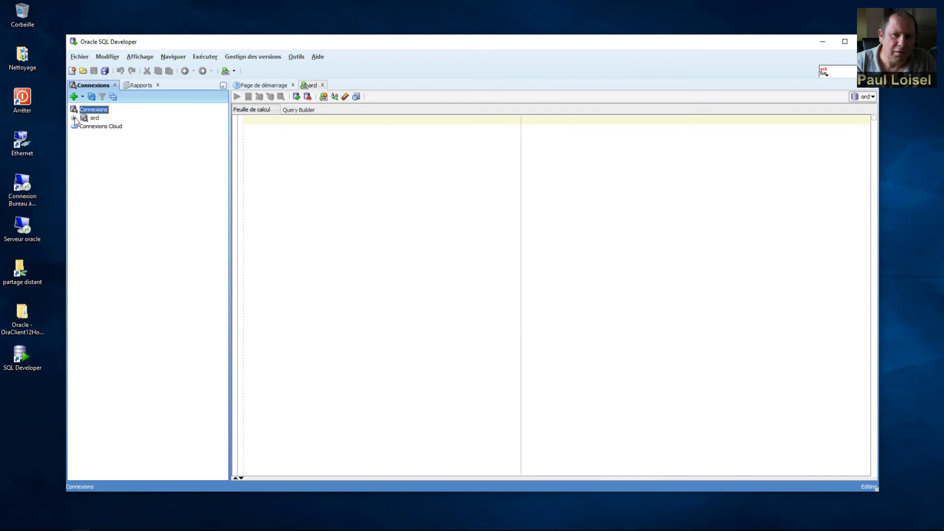
{"action": "left_click", "coordinate": [74, 118]}
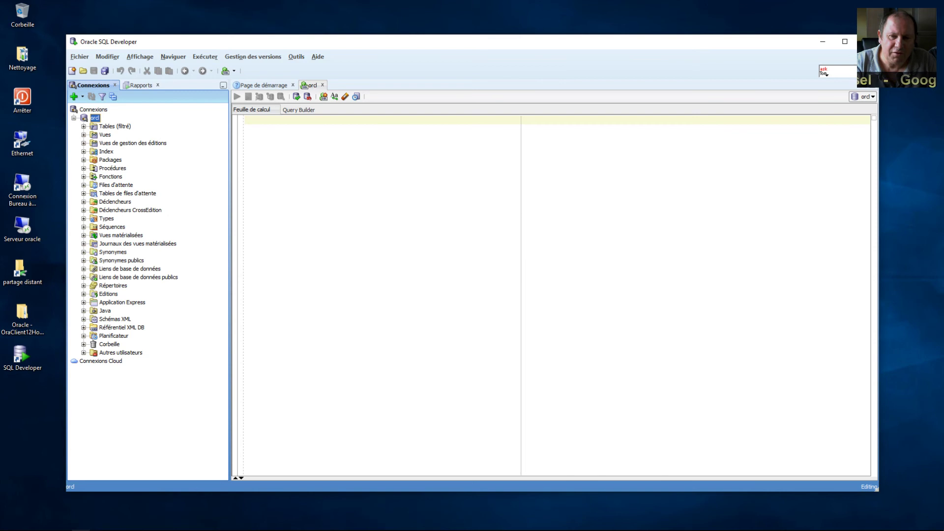
{"action": "double_click", "coordinate": [118, 195]}
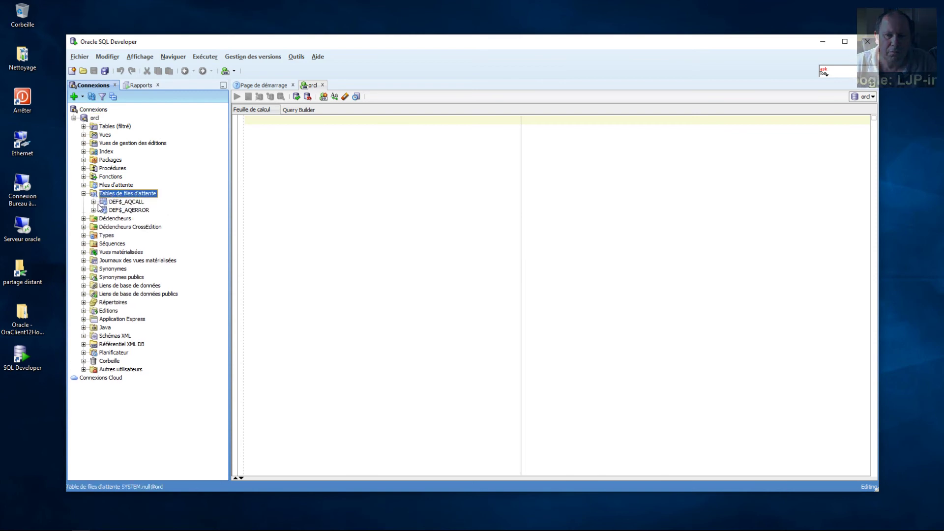
{"action": "left_click", "coordinate": [97, 203]}
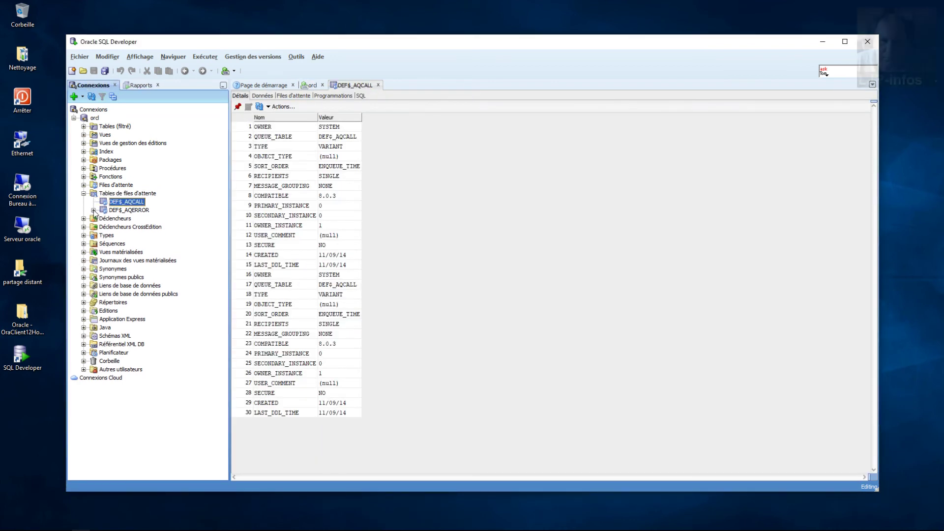
{"action": "left_click", "coordinate": [93, 210]}
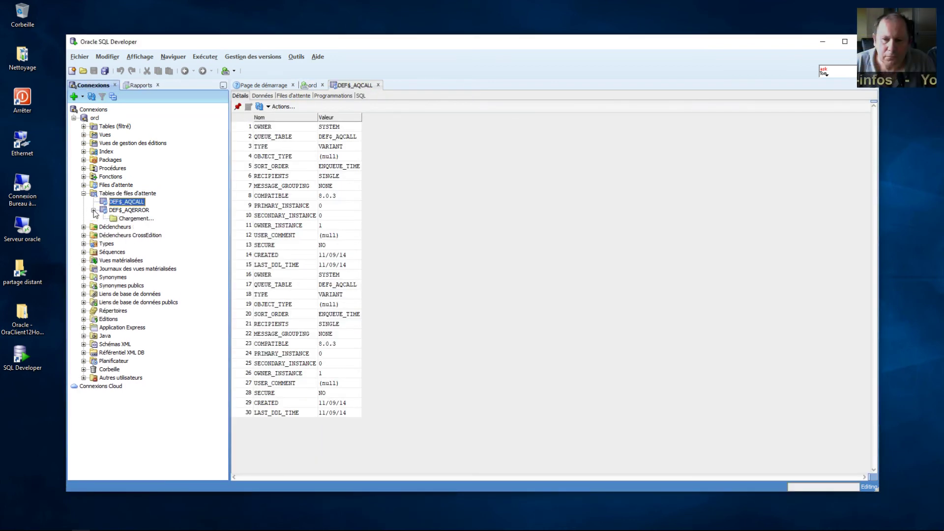
{"action": "double_click", "coordinate": [129, 210]}
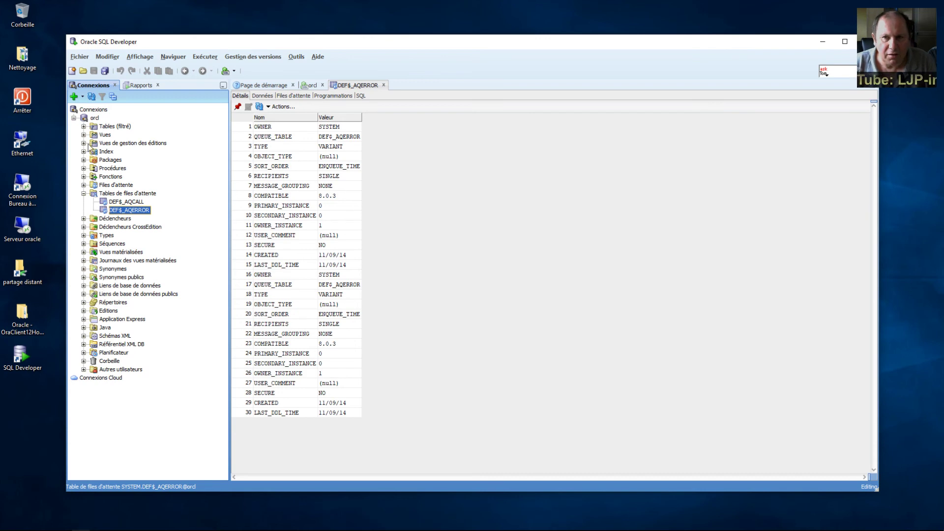
Step: Collapse the orcl object tree and close SQL Developer with Alt+F4
{"action": "double_click", "coordinate": [86, 117]}
{"action": "double_click", "coordinate": [86, 118]}
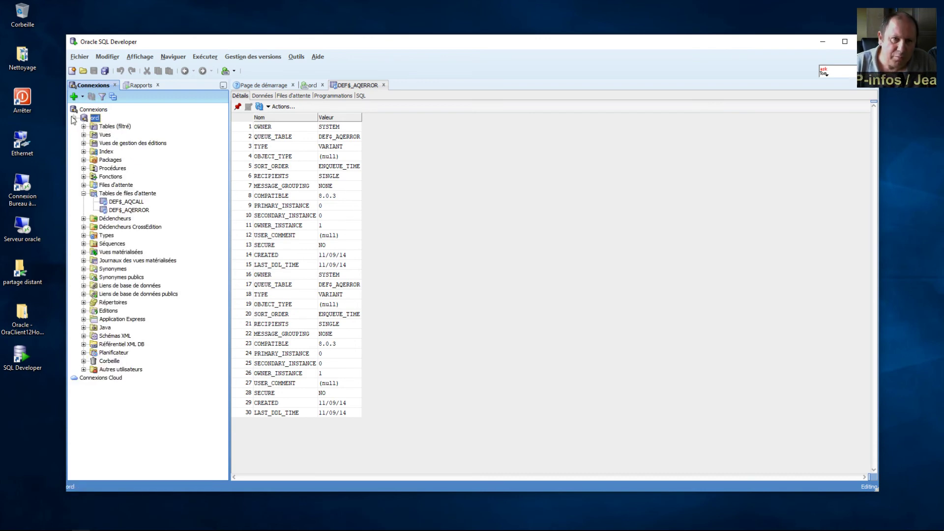
{"action": "left_click", "coordinate": [113, 96]}
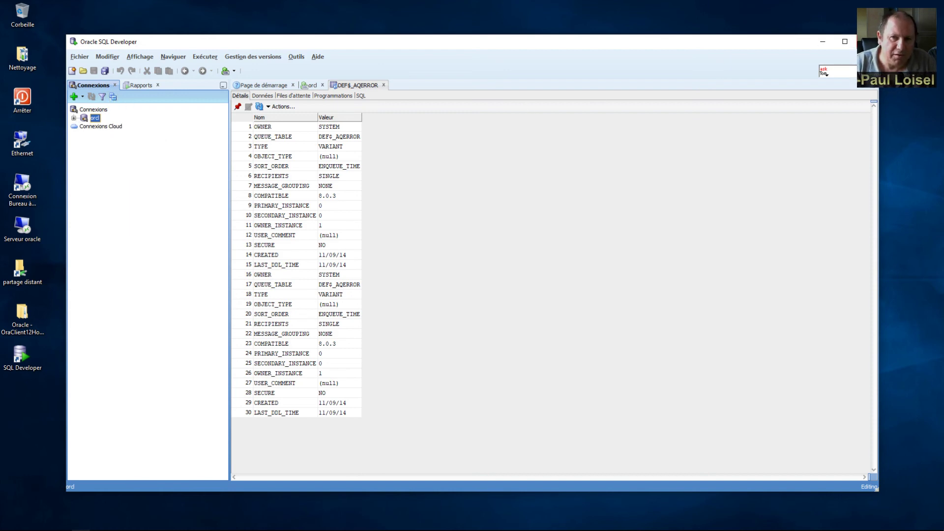
{"action": "key", "text": "alt+F4"}
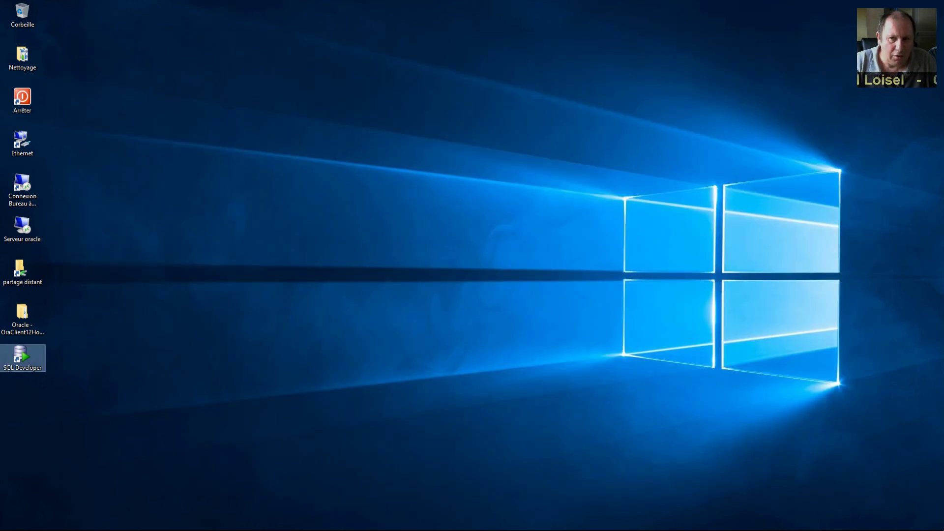
{"action": "left_click", "coordinate": [459, 282]}
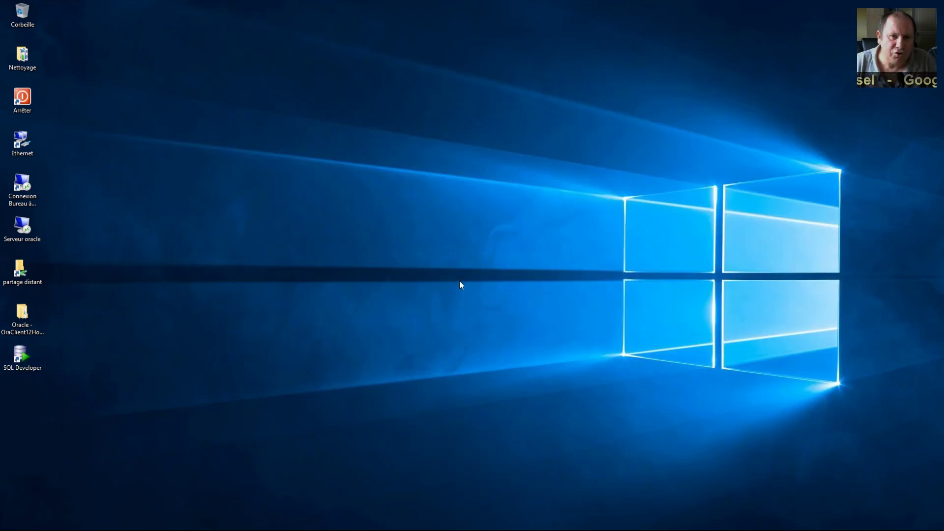